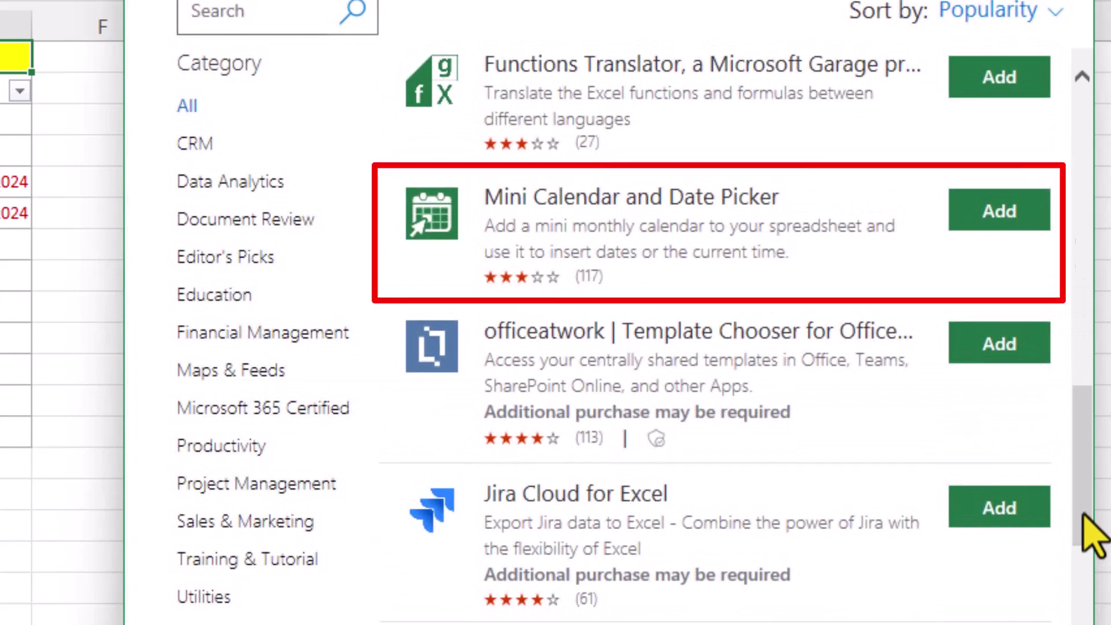
- Add the Mini Calendar and Date Picker add-in to the worksheet and accept its license terms
{"action": "left_click", "coordinate": [995, 213]}
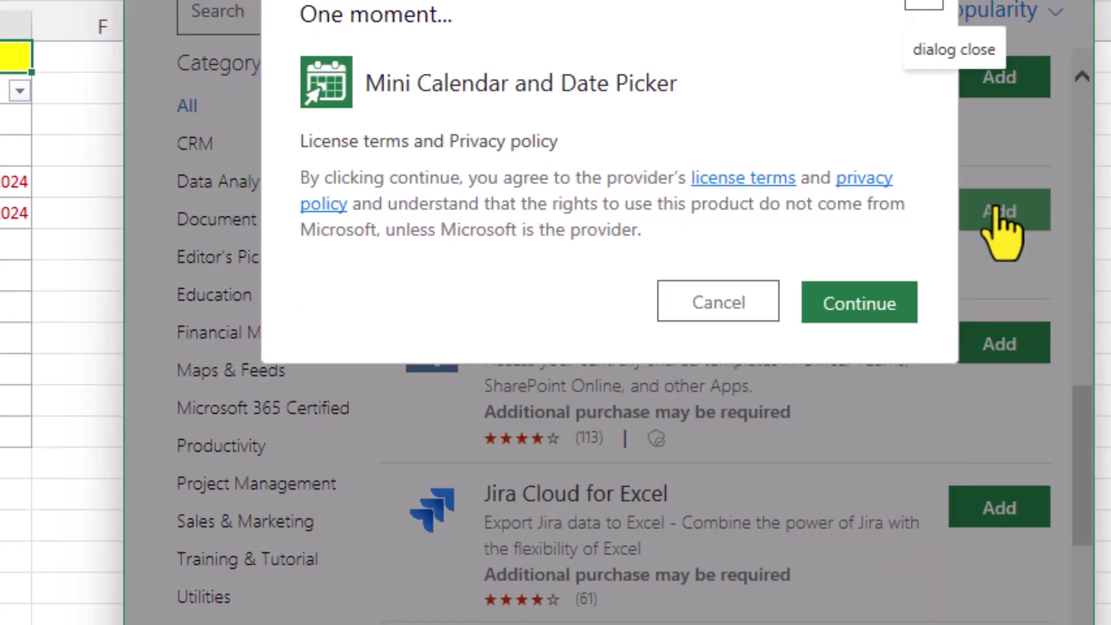
{"action": "left_click", "coordinate": [858, 303]}
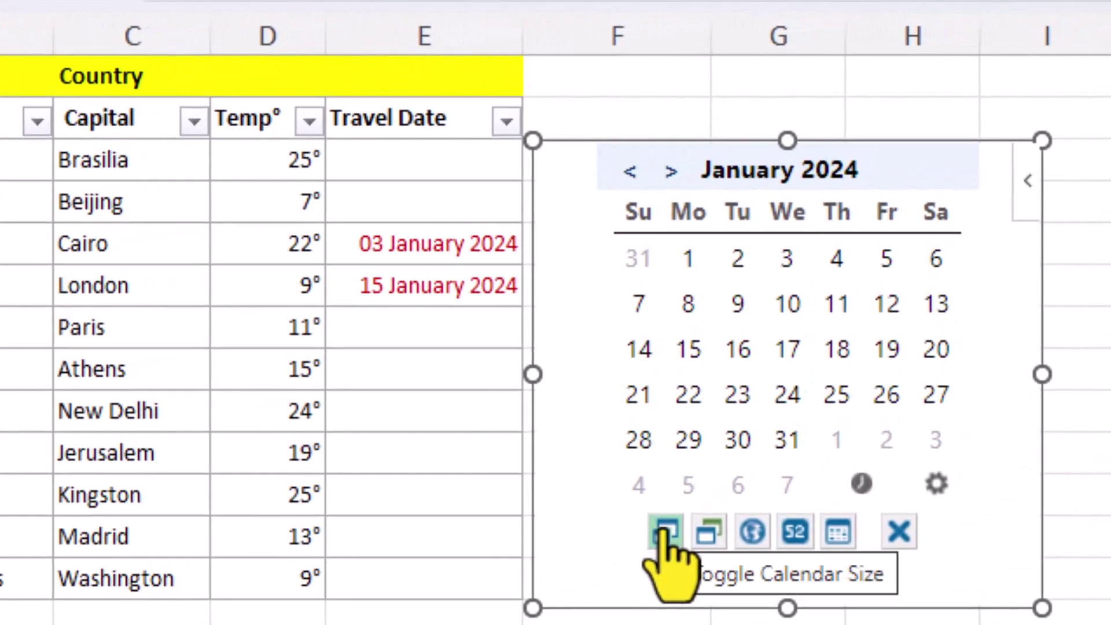
- Try the calendar's size and week-number toggles, and switch its color theme to green
{"action": "left_click", "coordinate": [665, 529]}
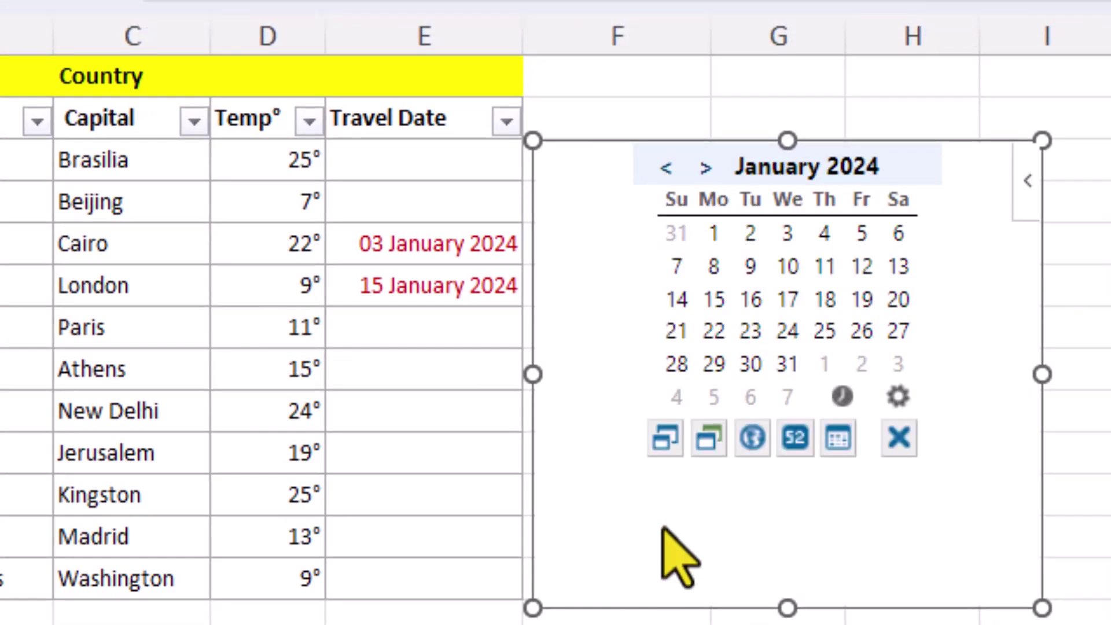
{"action": "left_click", "coordinate": [666, 439]}
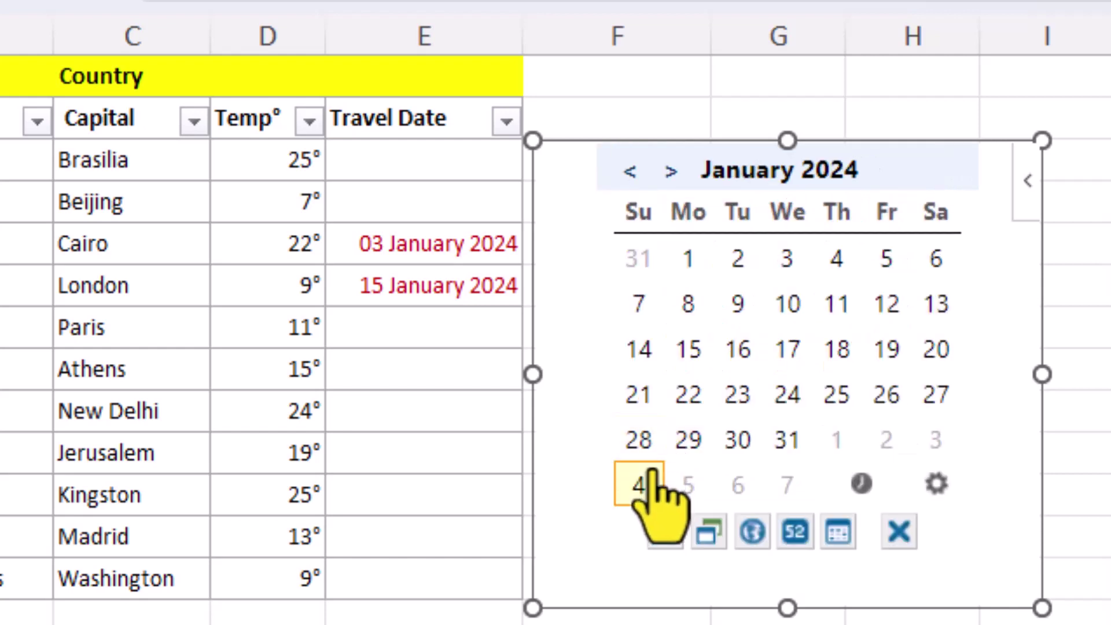
{"action": "left_click", "coordinate": [709, 531]}
{"action": "left_click", "coordinate": [711, 533]}
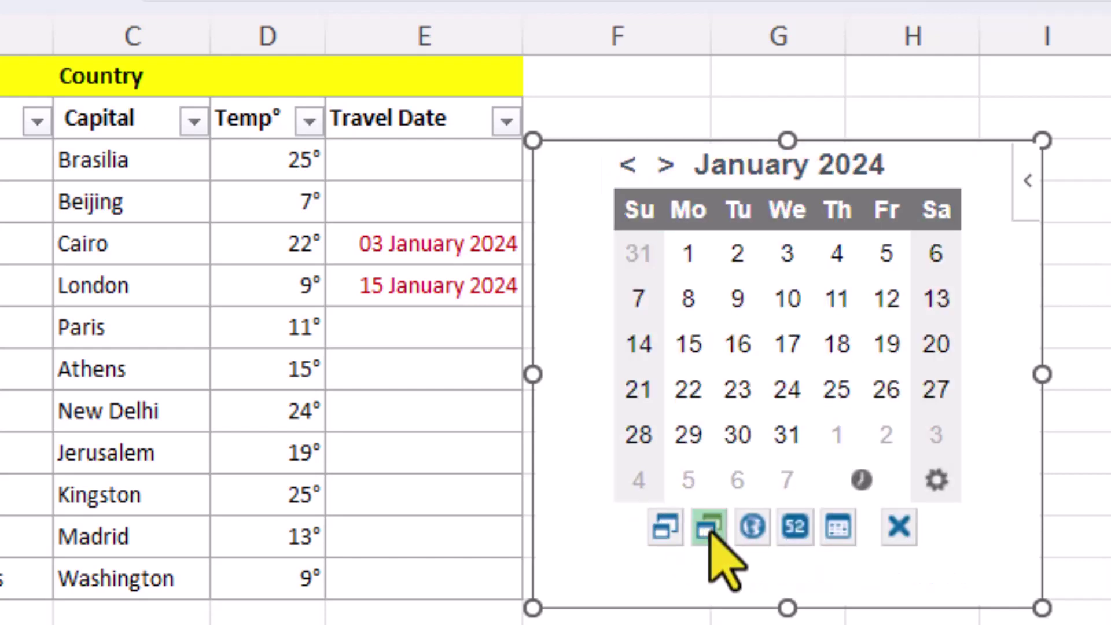
{"action": "left_click", "coordinate": [711, 530]}
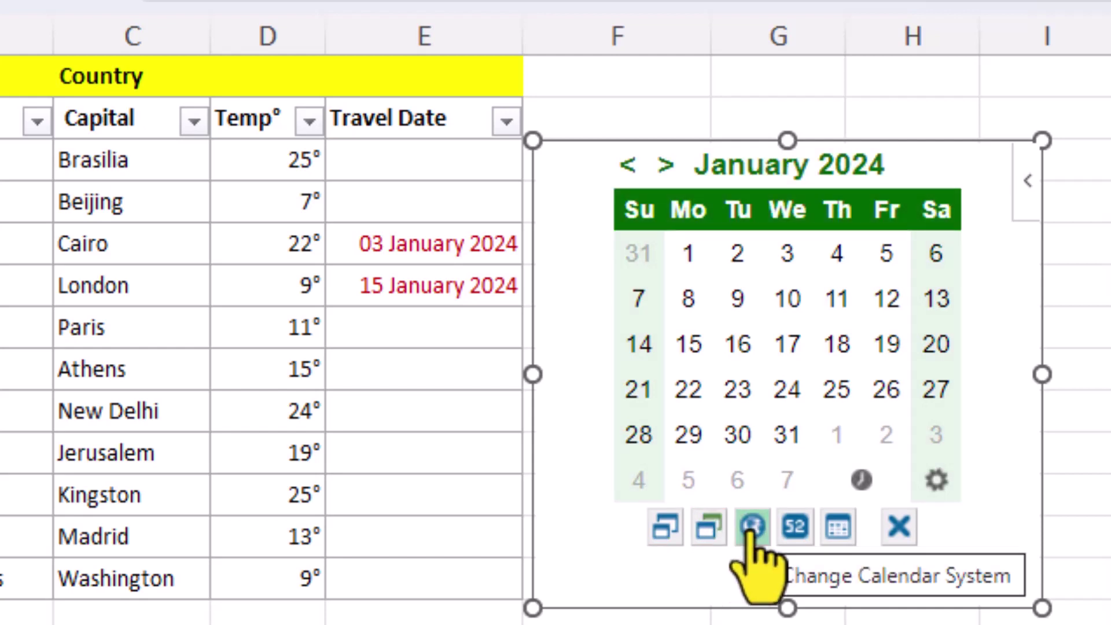
{"action": "left_click", "coordinate": [795, 527]}
{"action": "left_click", "coordinate": [795, 528]}
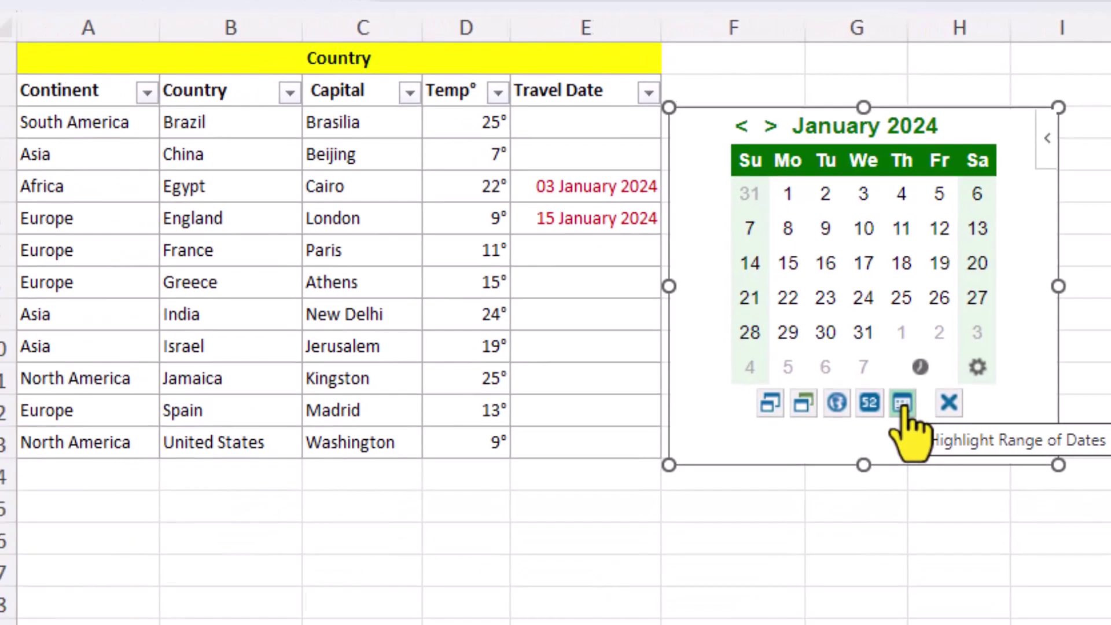
- Highlight the travel dates from cells E5:E6 in the mini calendar
{"action": "left_click", "coordinate": [903, 404]}
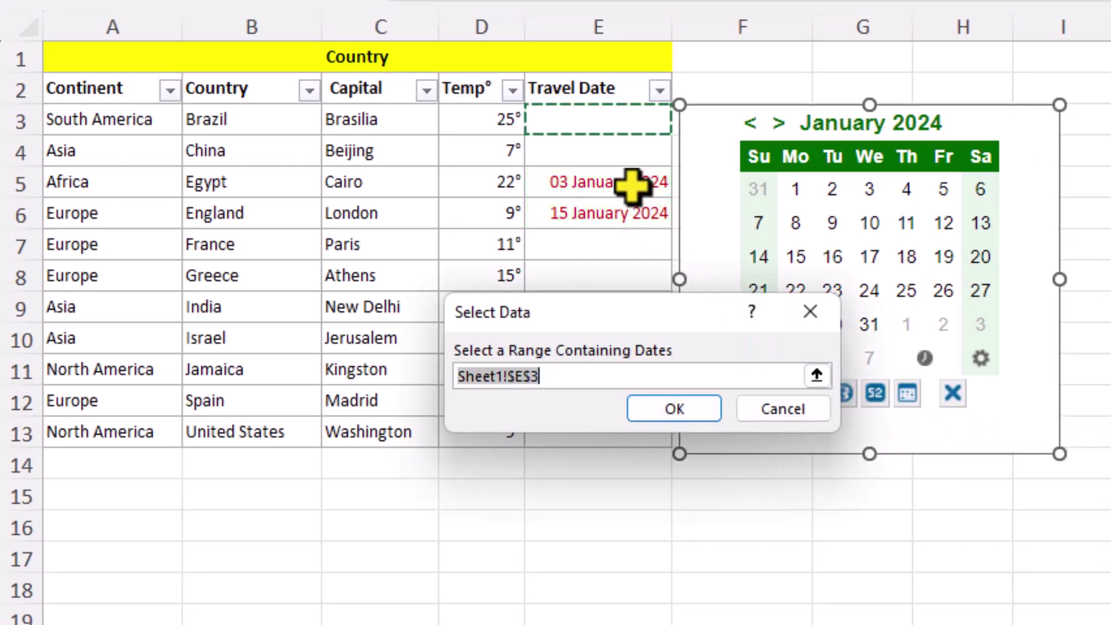
{"action": "left_click_drag", "start_coordinate": [633, 186], "coordinate": [632, 201]}
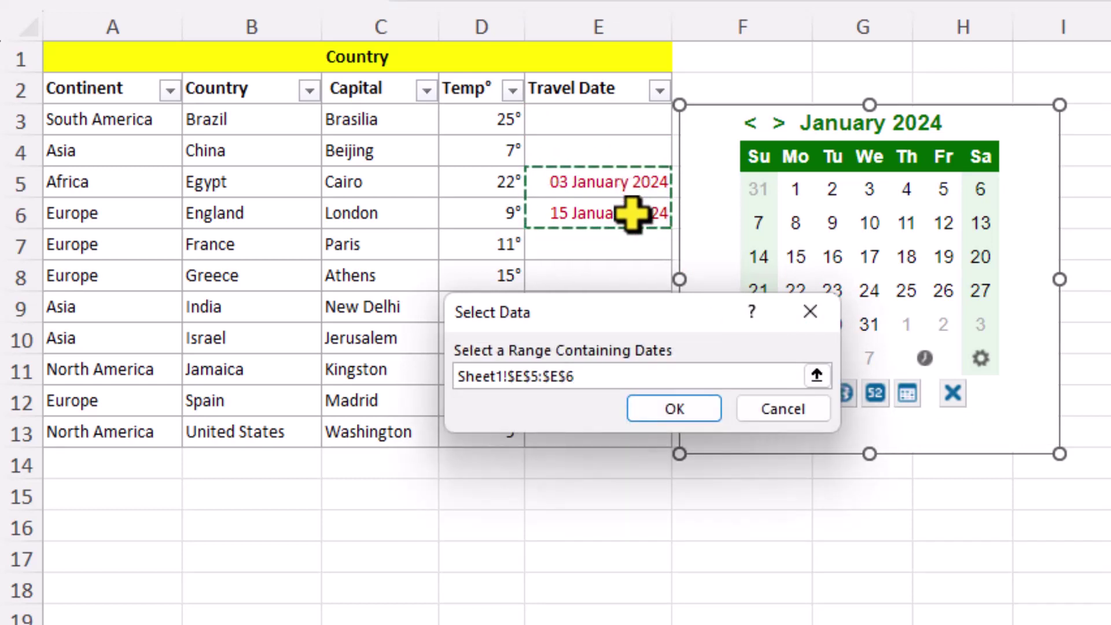
{"action": "left_click", "coordinate": [674, 410]}
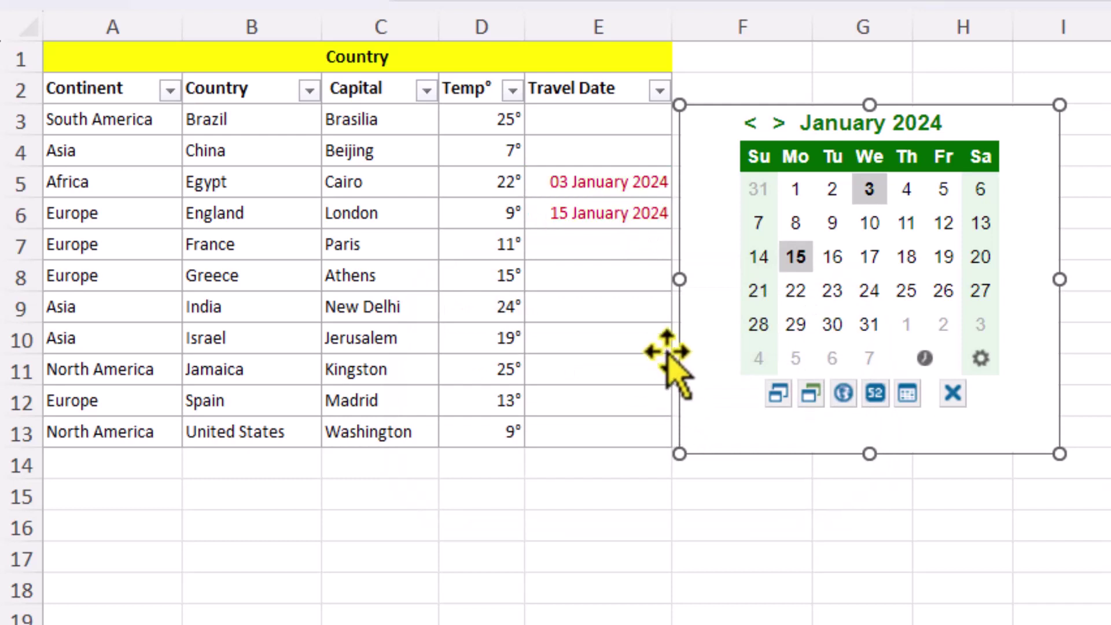
- Insert the current time from the mini calendar into Brasilia's Travel Date cell, E3
{"action": "left_click", "coordinate": [615, 126]}
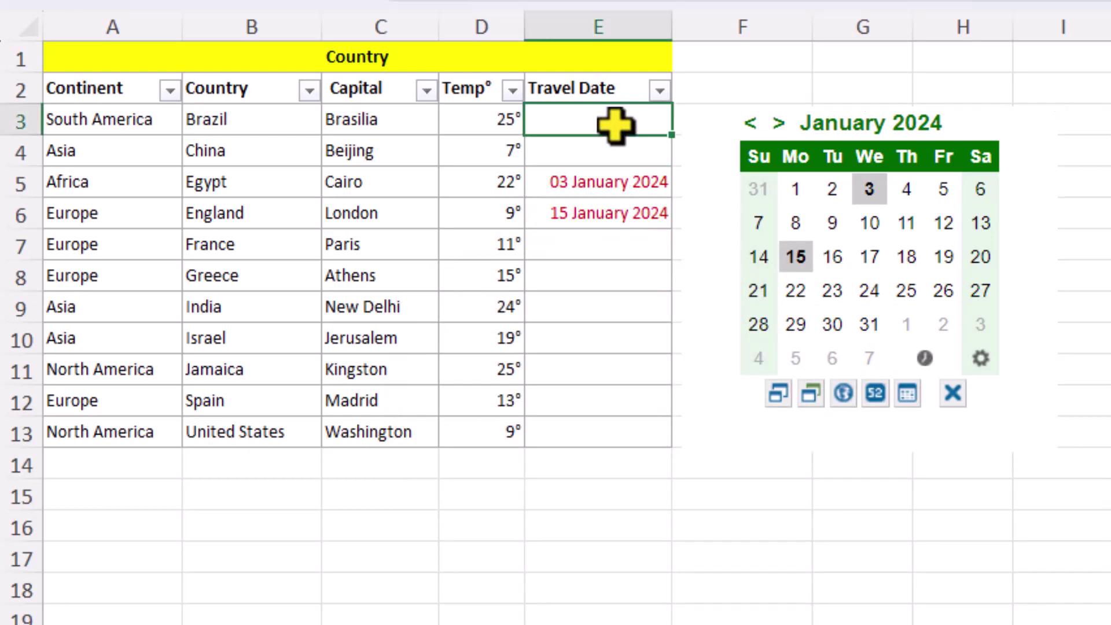
{"action": "left_click", "coordinate": [925, 359]}
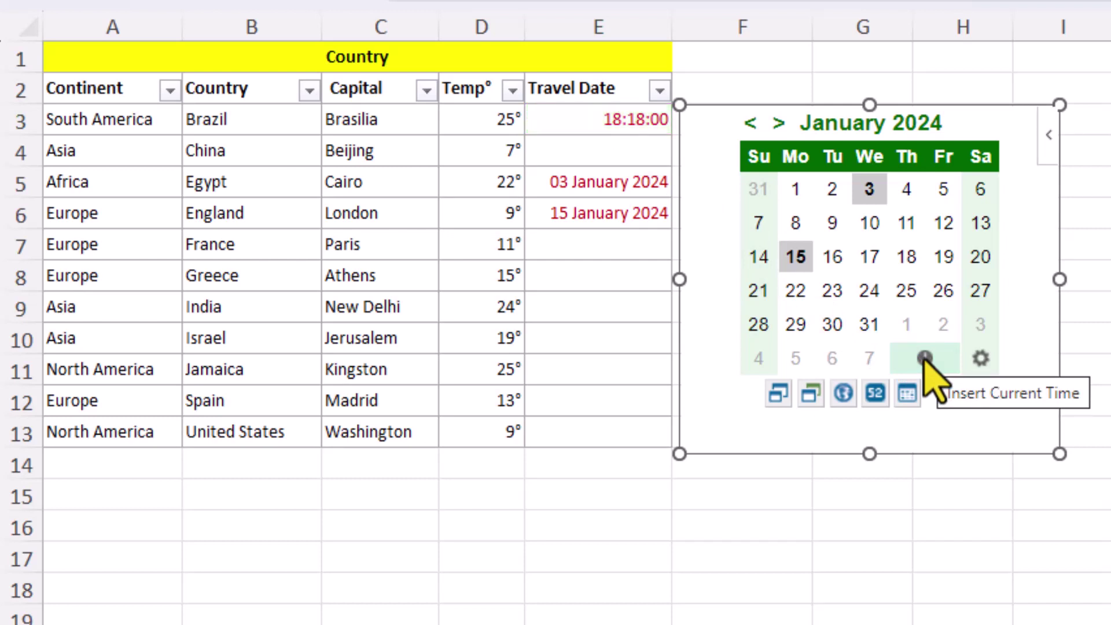
- Advance the mini calendar to May 2024 and insert 24 May 2024 as the Travel Date for Athens
{"action": "left_click", "coordinate": [780, 132]}
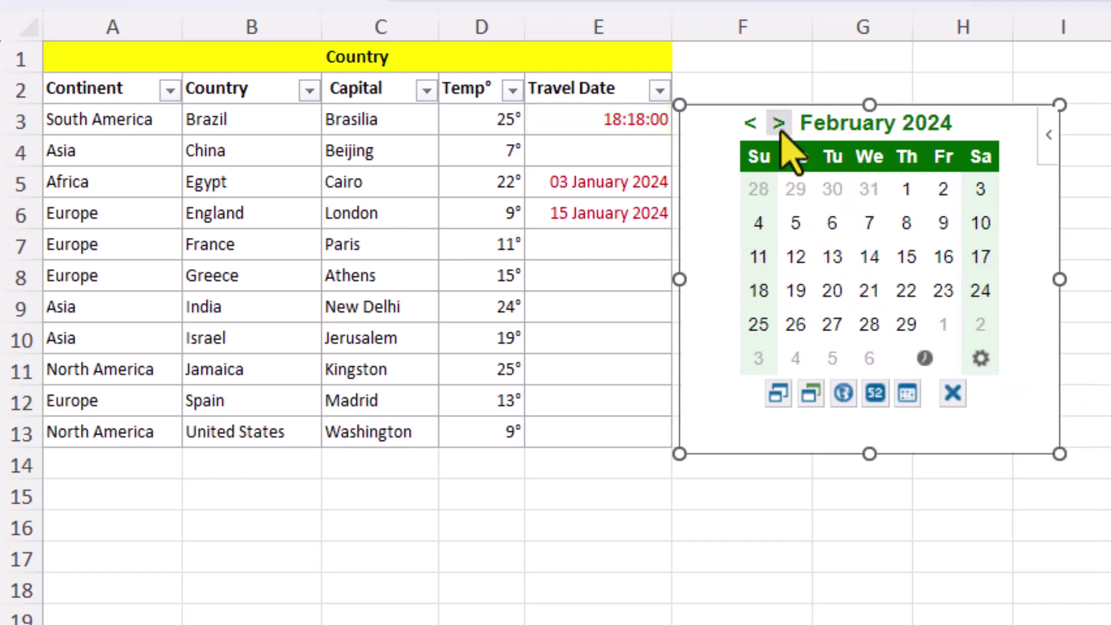
{"action": "left_click", "coordinate": [779, 132]}
{"action": "left_click", "coordinate": [780, 132]}
{"action": "left_click", "coordinate": [780, 132]}
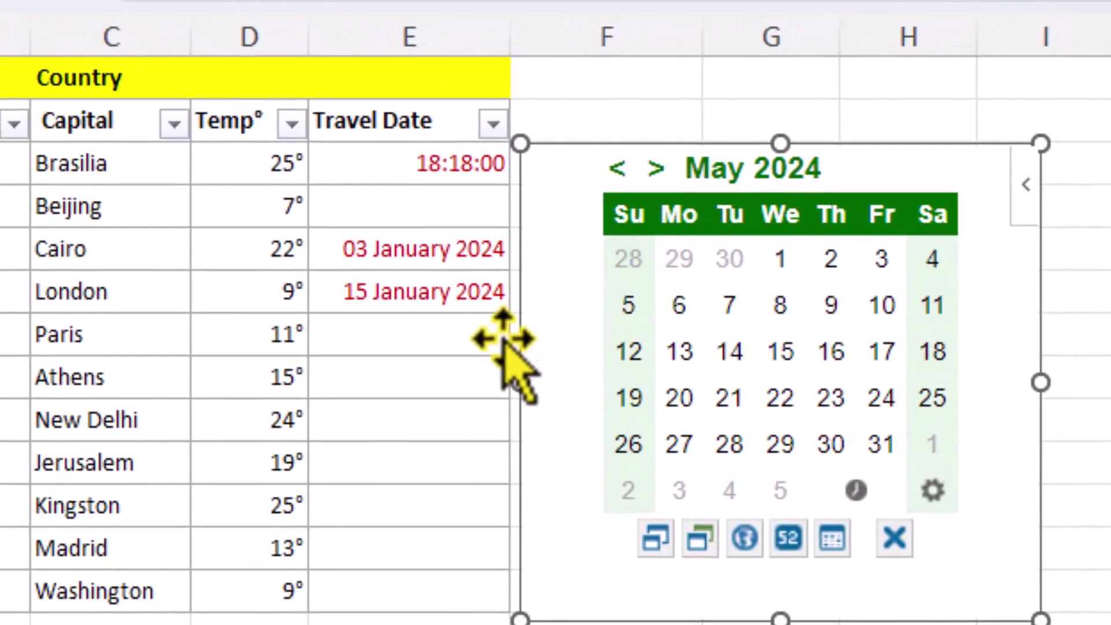
{"action": "left_click", "coordinate": [434, 383]}
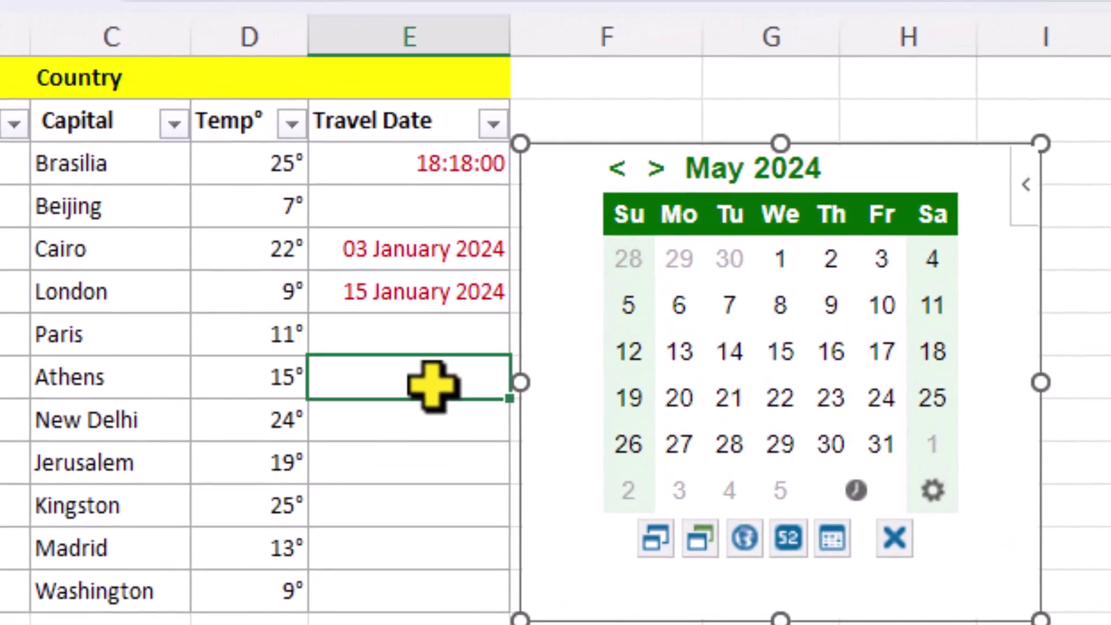
{"action": "left_click", "coordinate": [875, 400]}
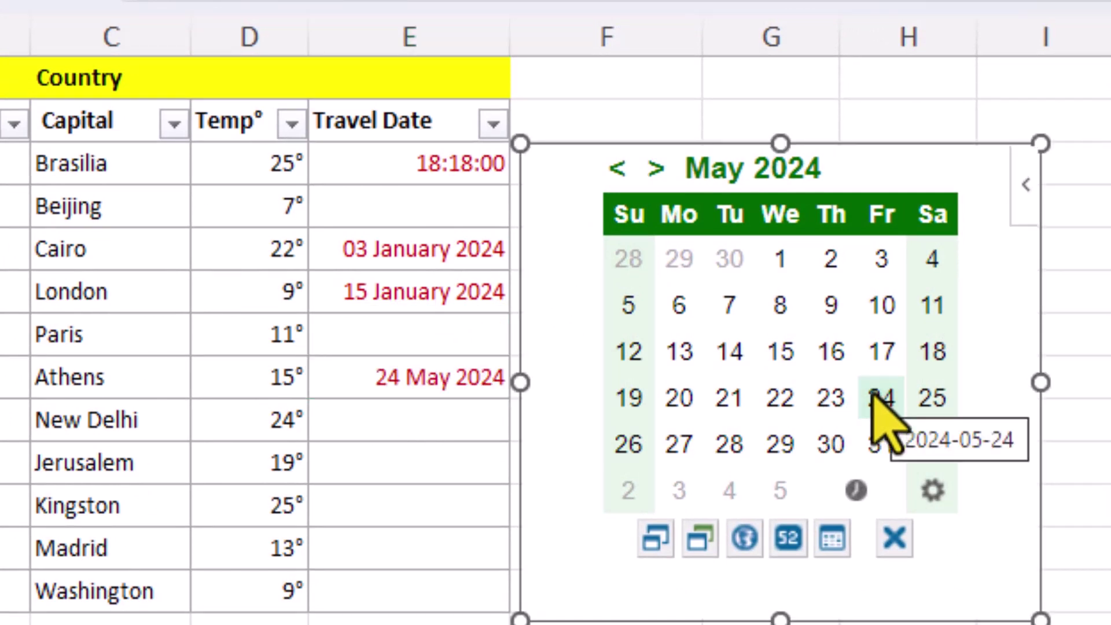
- Advance the mini calendar to August 2024 and insert 28 August 2024 as the Travel Date for Kingston
{"action": "left_click", "coordinate": [656, 167]}
{"action": "left_click", "coordinate": [655, 168]}
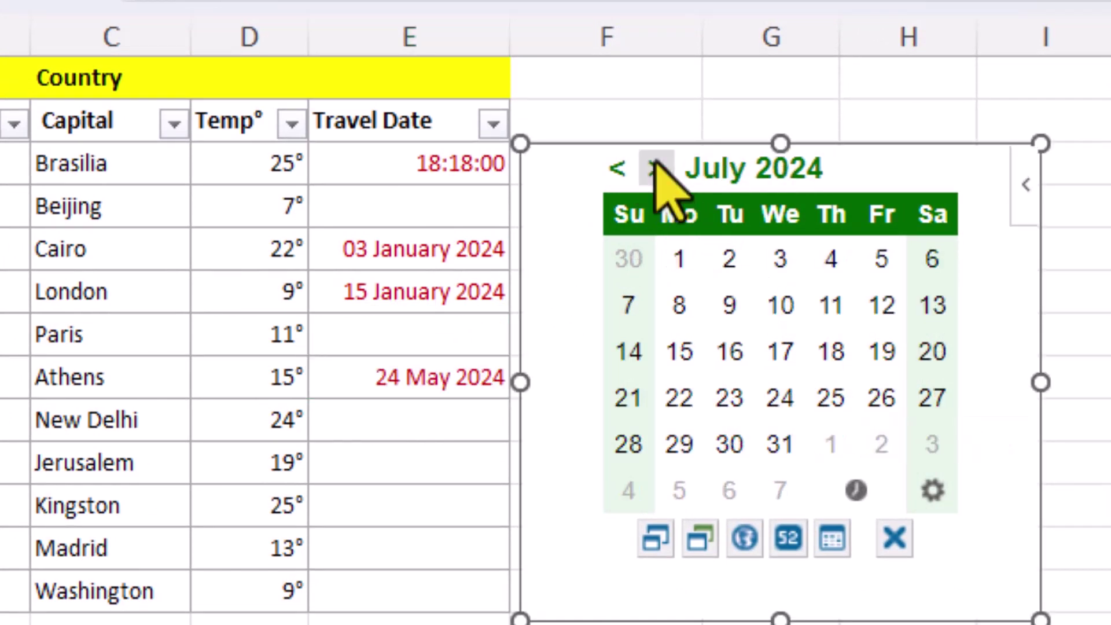
{"action": "left_click", "coordinate": [656, 167]}
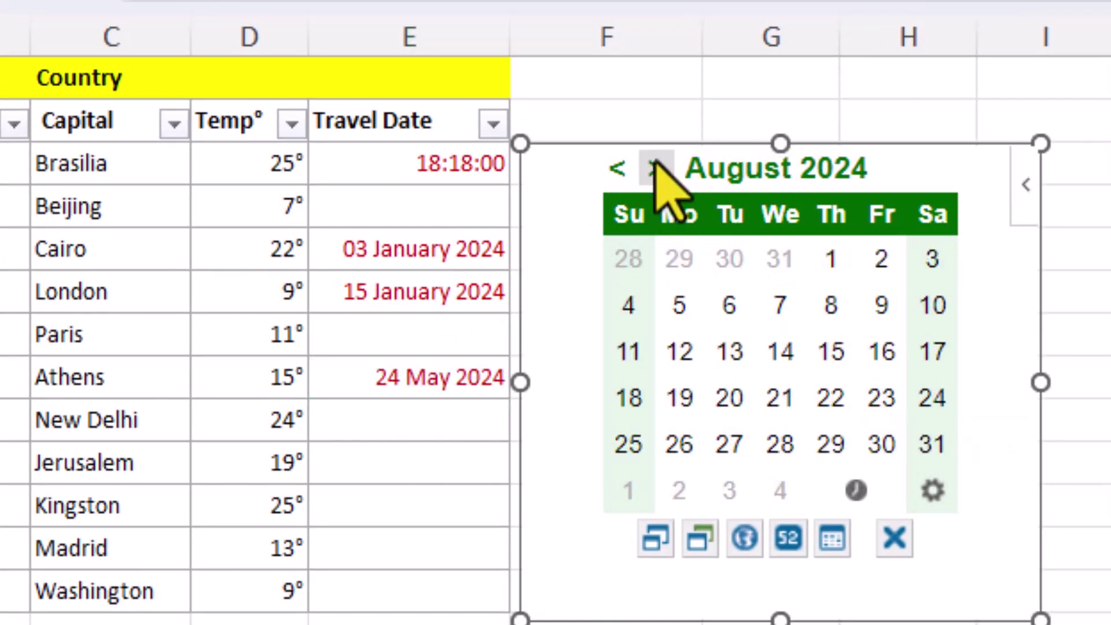
{"action": "left_click", "coordinate": [426, 510]}
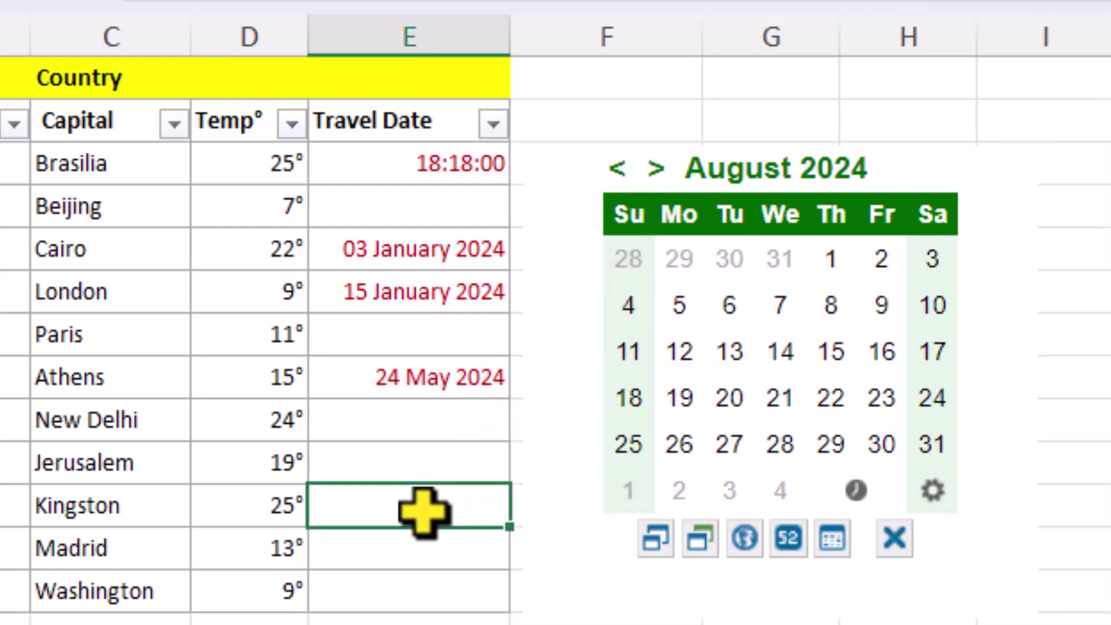
{"action": "left_click", "coordinate": [780, 444]}
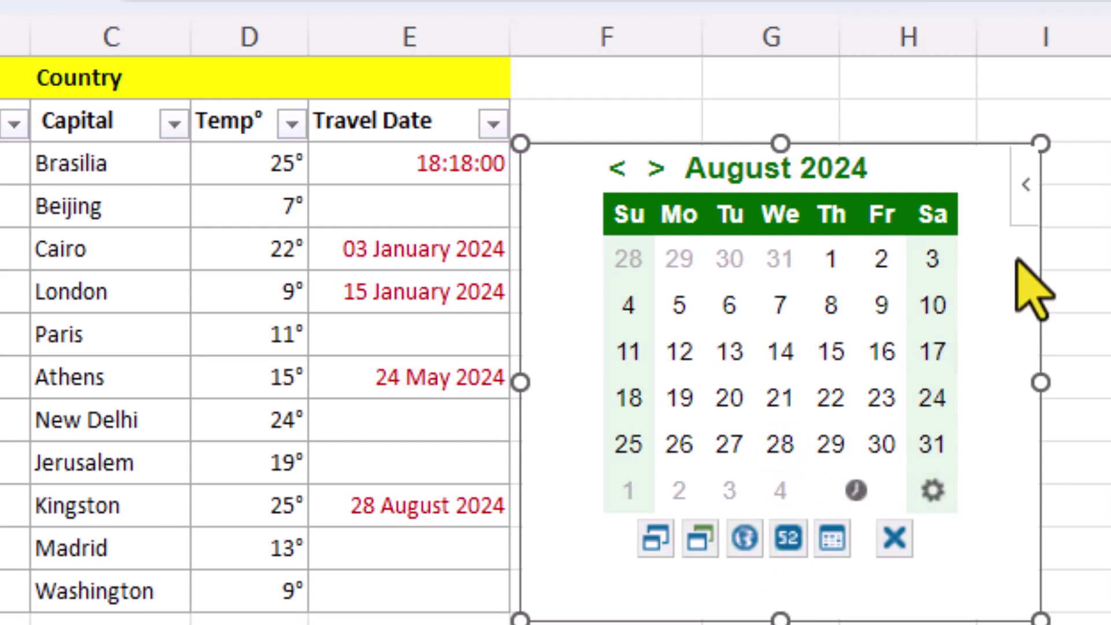
- Delete the Mini Calendar and Date Picker from the worksheet
{"action": "right_click", "coordinate": [1023, 200]}
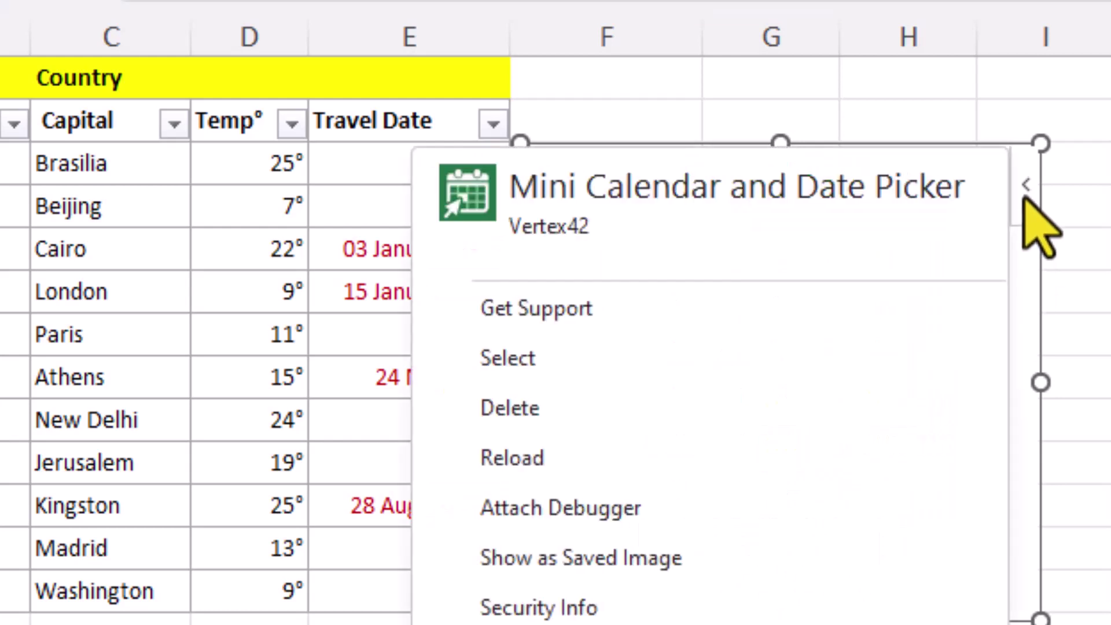
{"action": "left_click", "coordinate": [630, 311]}
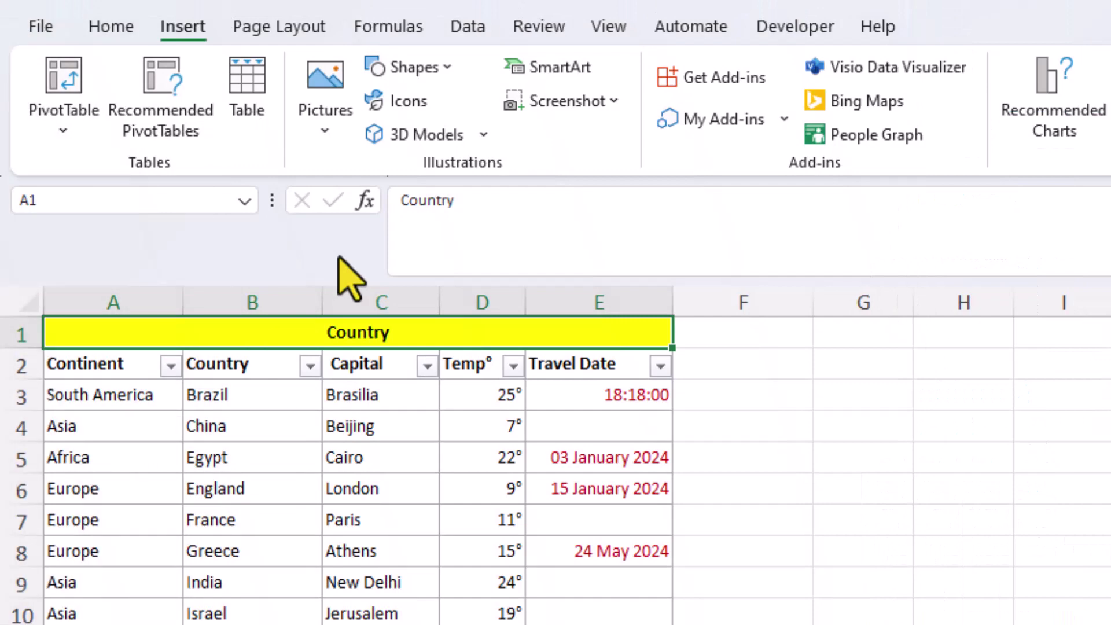
- Add the Web Video Player add-in from the store's Data Analytics category and accept its license terms
{"action": "left_click", "coordinate": [715, 80]}
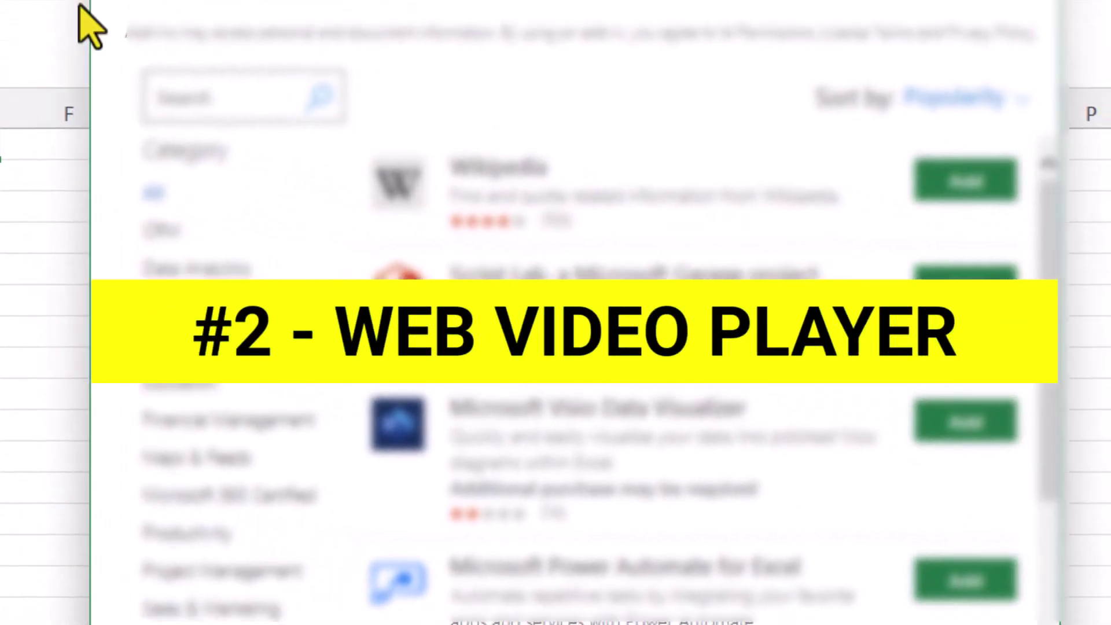
{"action": "left_click", "coordinate": [215, 268]}
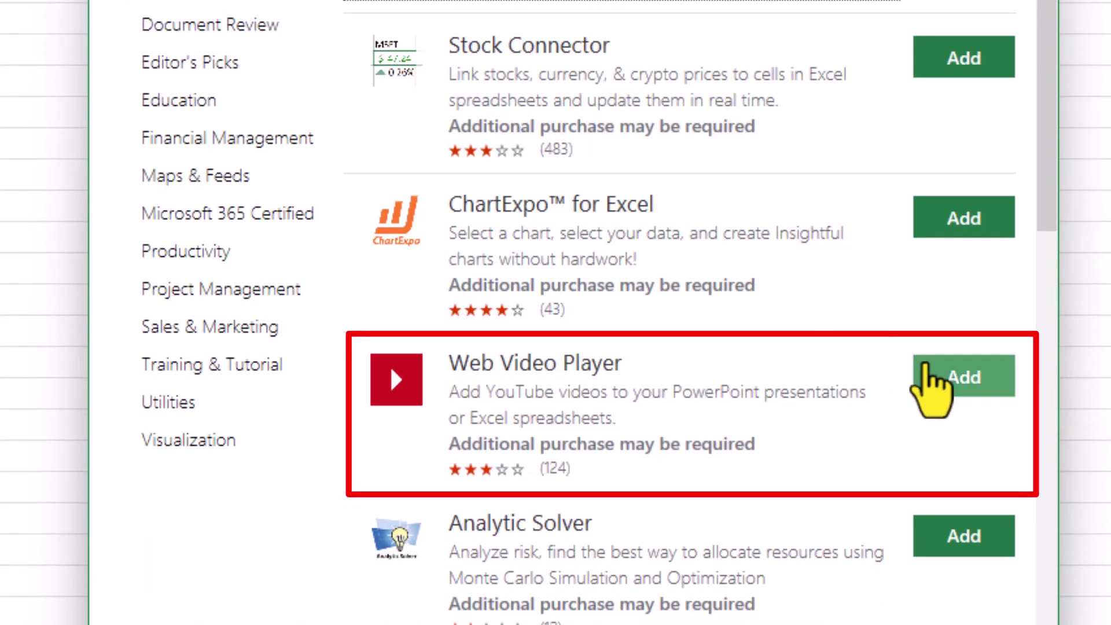
{"action": "left_click", "coordinate": [937, 382]}
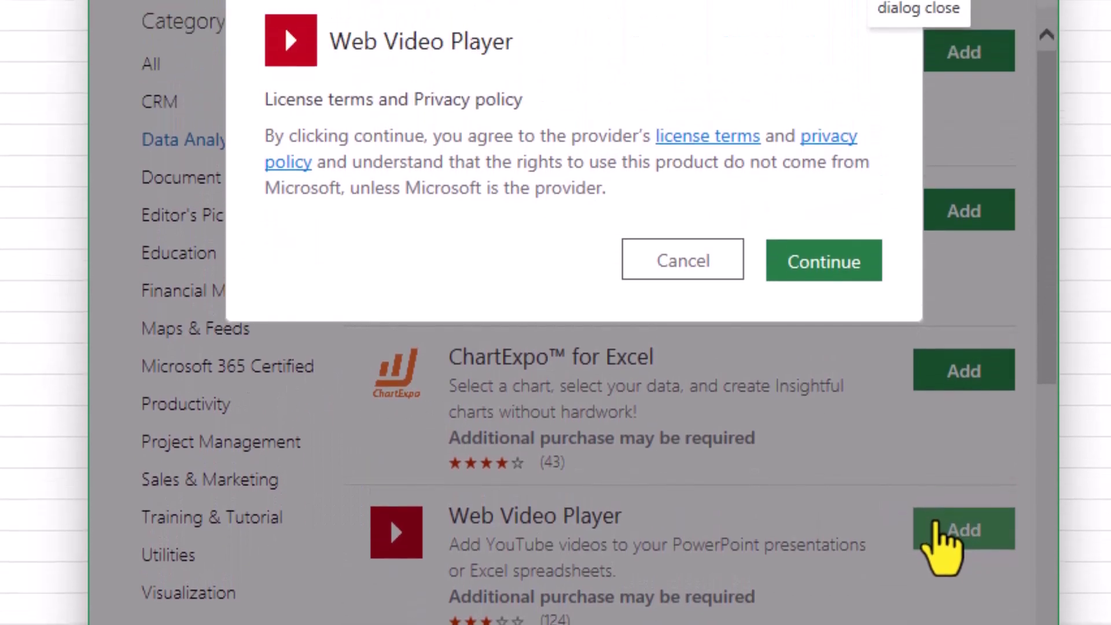
{"action": "left_click", "coordinate": [778, 304]}
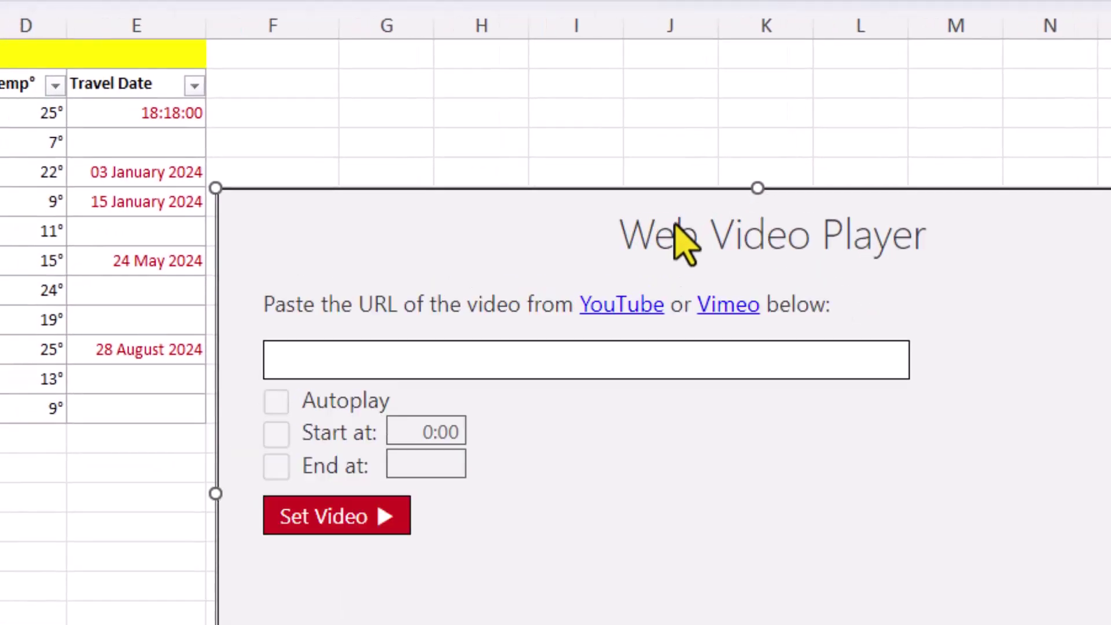
- Move the Web Video Player up to row 1 beside the table and shrink it to span columns F to K
{"action": "left_click_drag", "start_coordinate": [605, 188], "coordinate": [592, 45]}
{"action": "left_click_drag", "start_coordinate": [1110, 618], "coordinate": [1007, 397]}
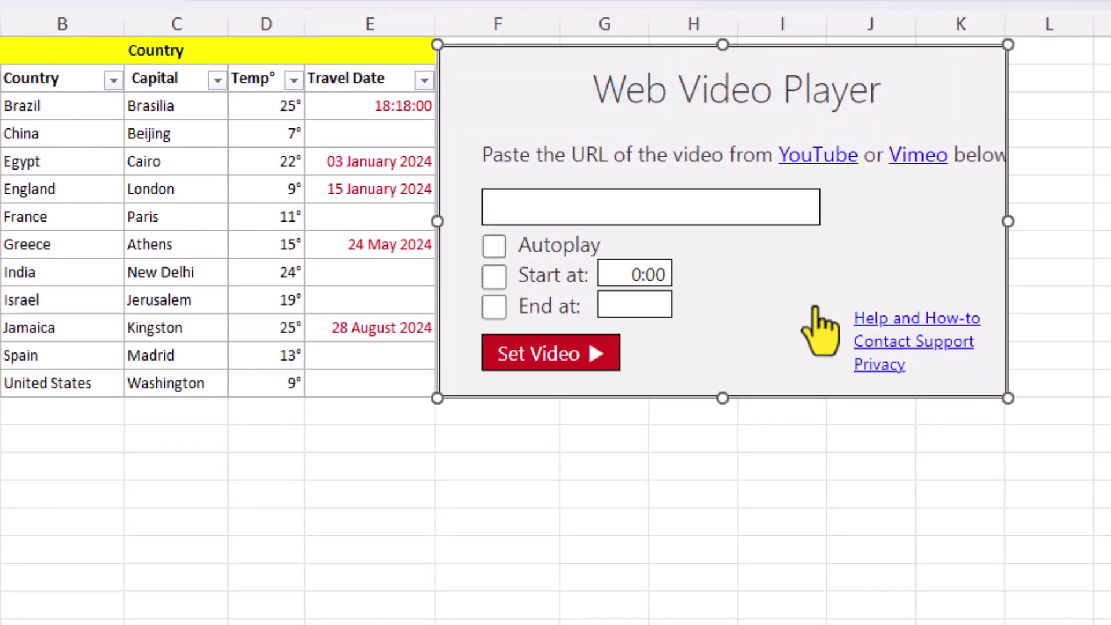
{"action": "left_click", "coordinate": [525, 202]}
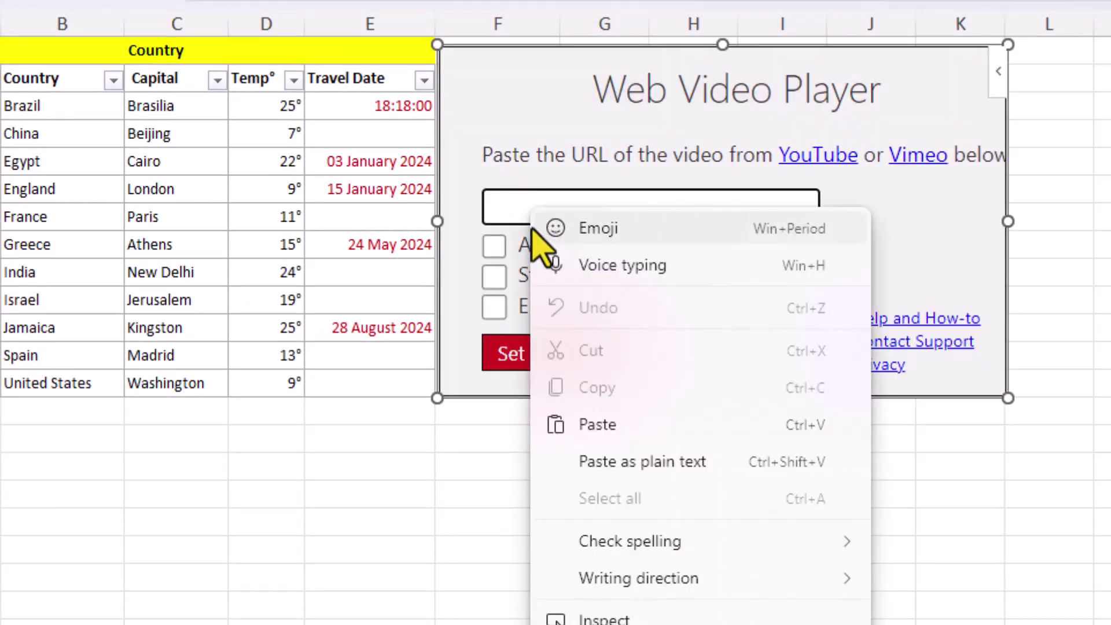
{"action": "left_click", "coordinate": [665, 422]}
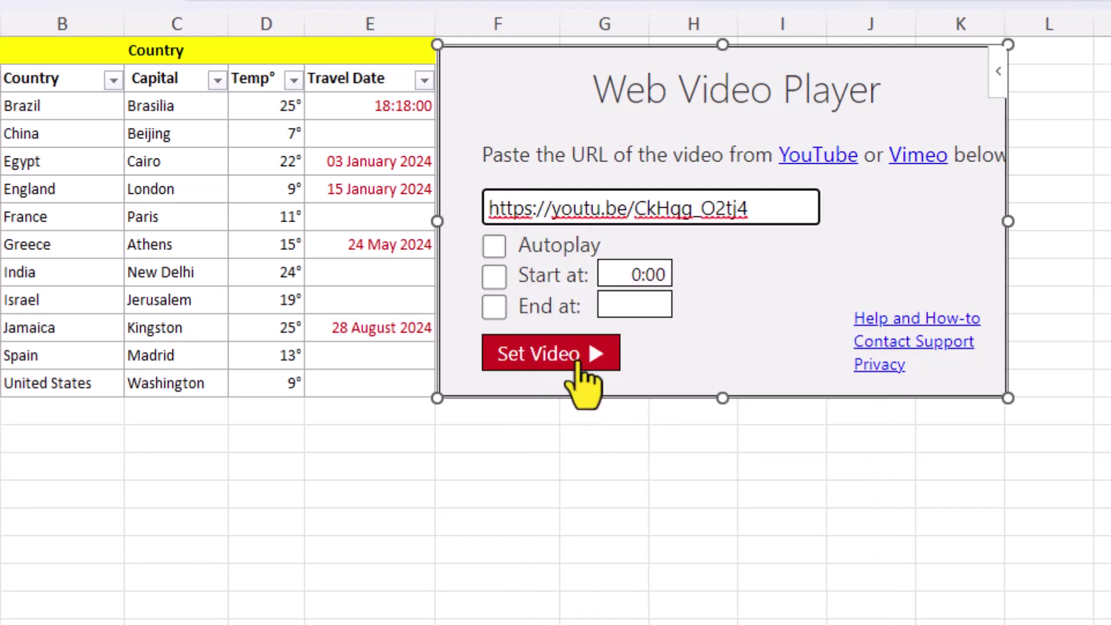
{"action": "left_click", "coordinate": [581, 360]}
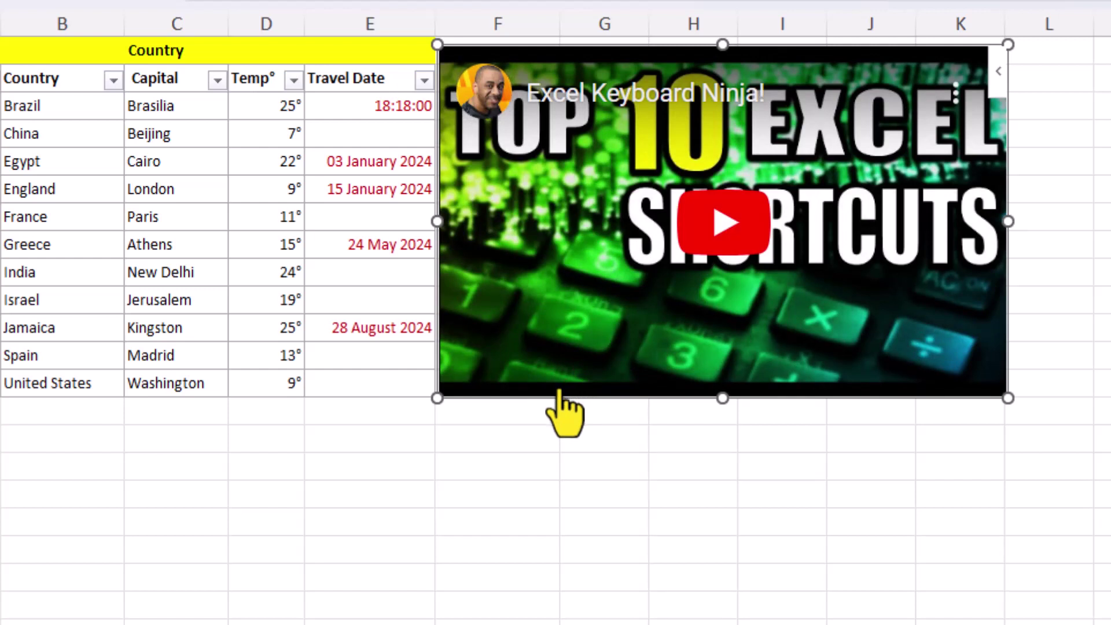
- Delete the Web Video Player with its embedded video from the worksheet
{"action": "left_click", "coordinate": [998, 72]}
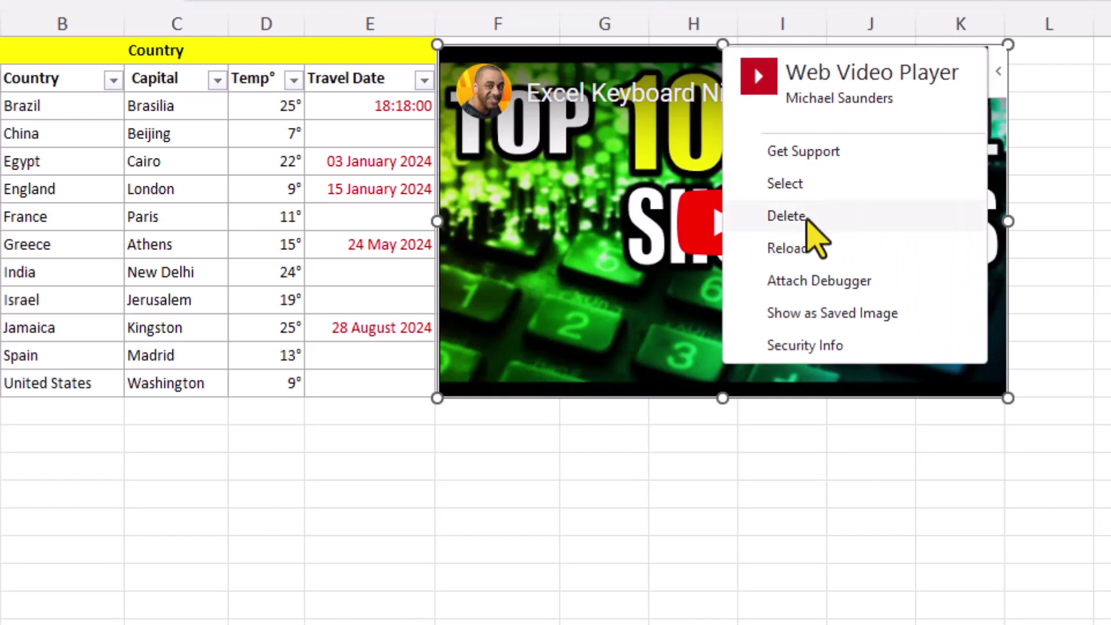
{"action": "left_click", "coordinate": [807, 220]}
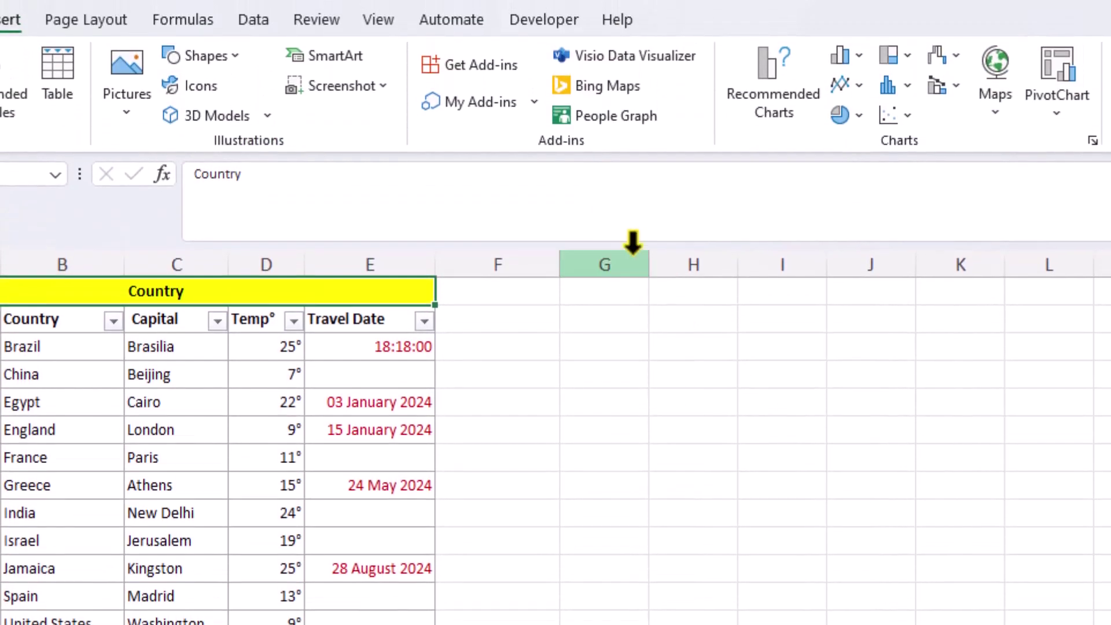
- Insert the recently used Web Video Player again, paste the video URL into it and set it as the video
{"action": "left_click", "coordinate": [535, 102]}
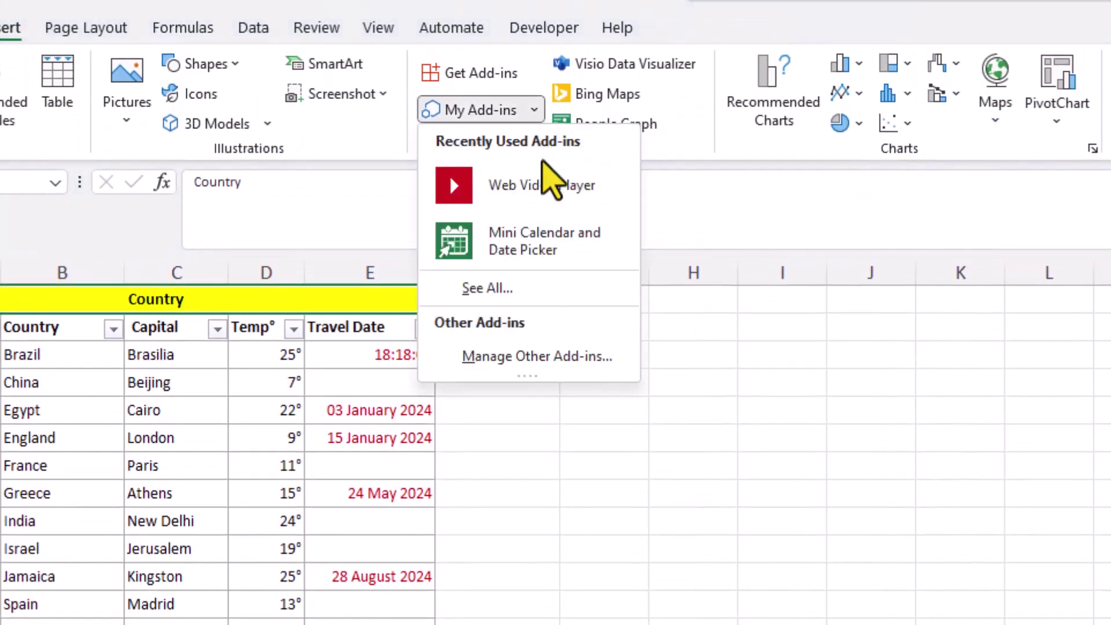
{"action": "left_click", "coordinate": [518, 191]}
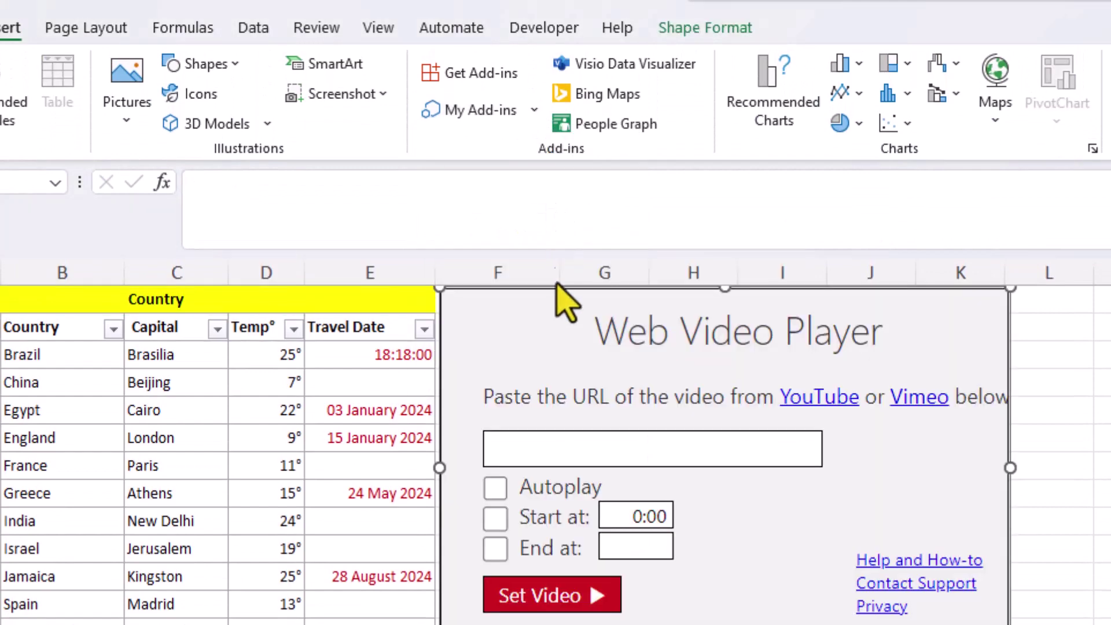
{"action": "left_click", "coordinate": [563, 451]}
{"action": "right_click", "coordinate": [564, 453]}
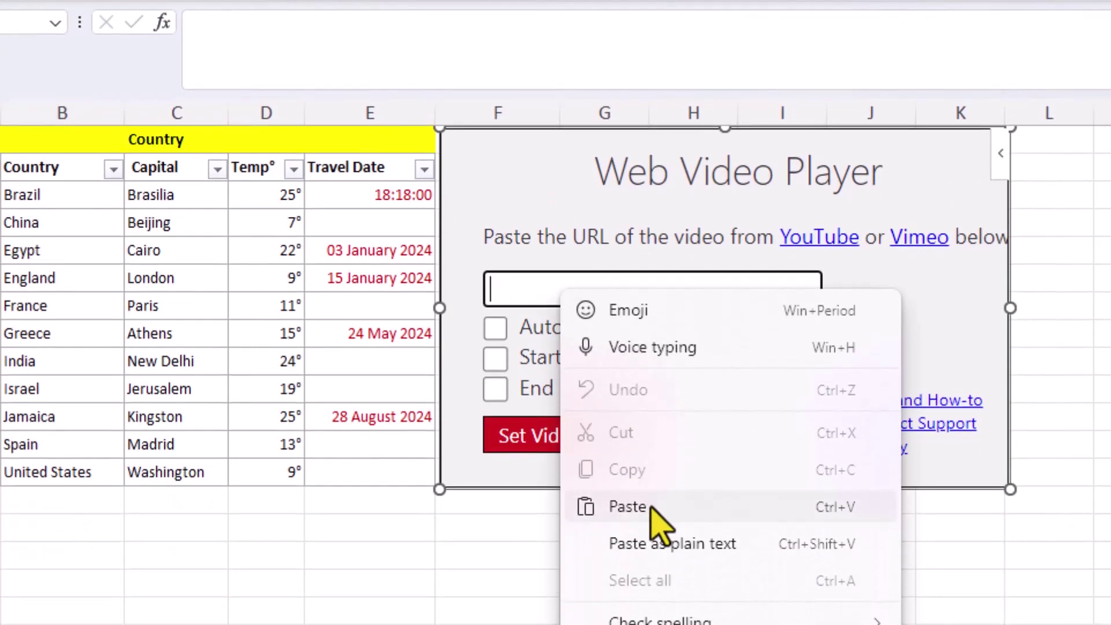
{"action": "left_click", "coordinate": [654, 548]}
{"action": "left_click", "coordinate": [576, 437]}
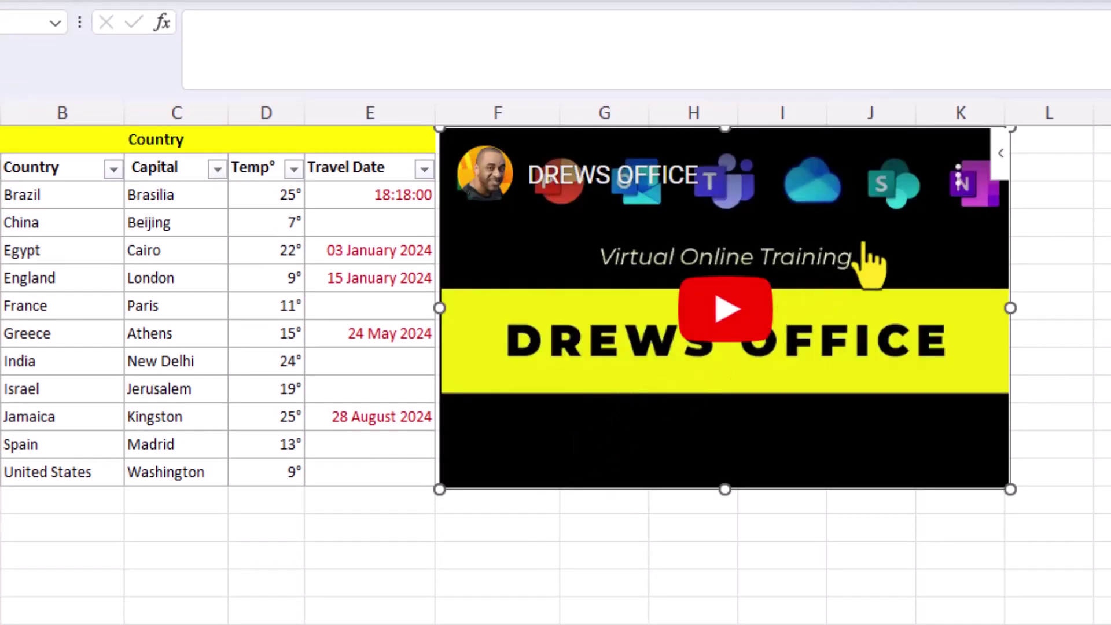
- Open the embedded Web Video Player's own options to view its commands
{"action": "left_click", "coordinate": [1001, 155]}
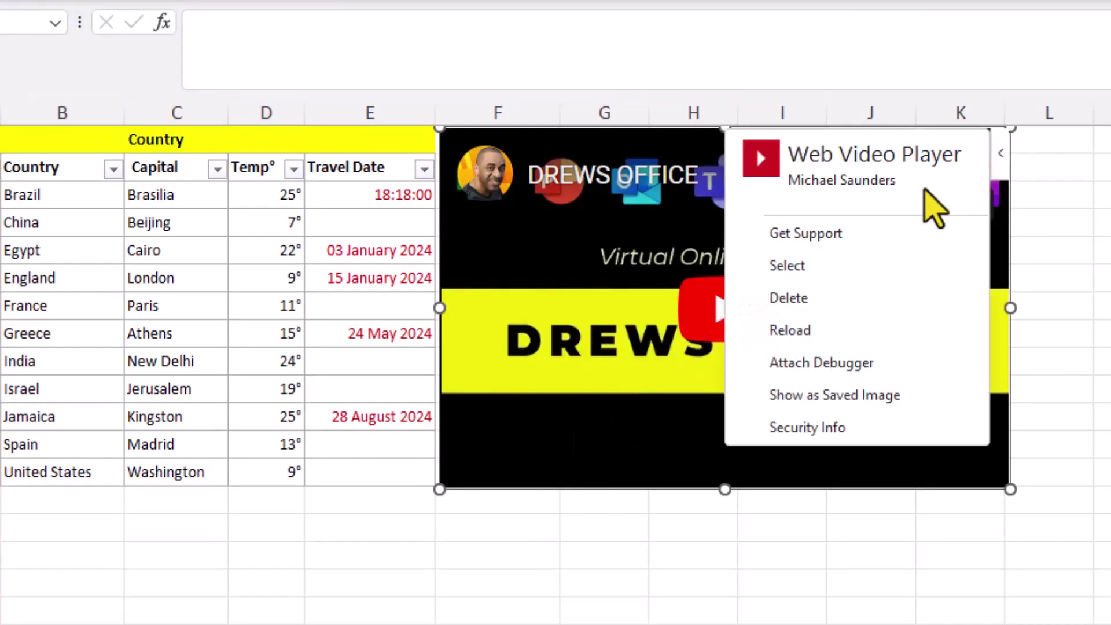
{"action": "left_click", "coordinate": [833, 233]}
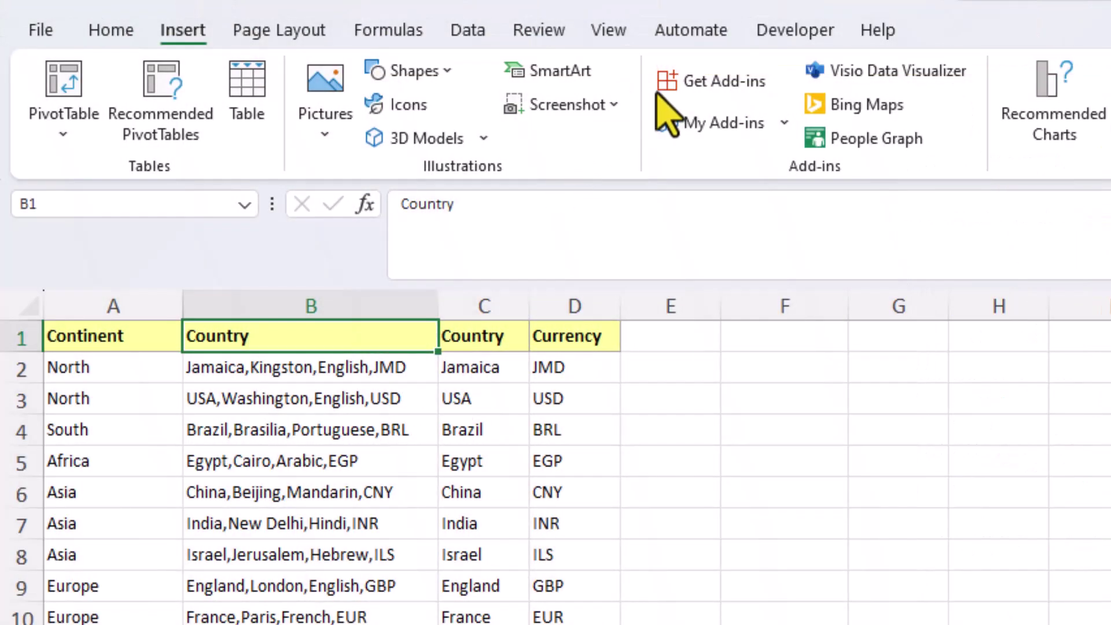
- Search the add-in store for "text", add Ablebits Text Toolkit and accept its license terms
{"action": "left_click", "coordinate": [695, 85]}
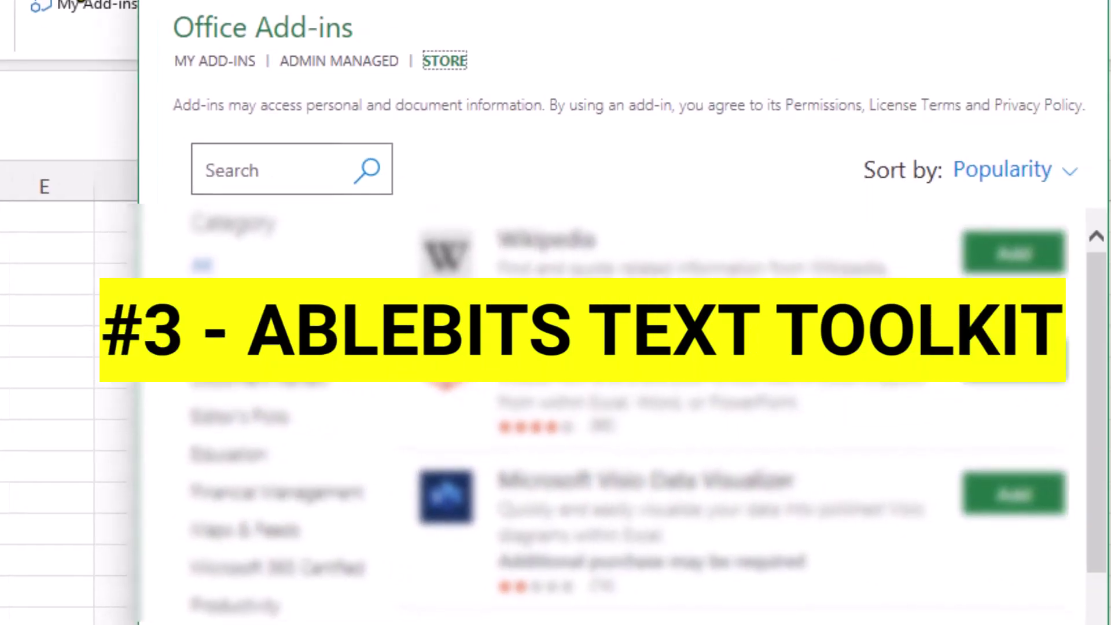
{"action": "left_click", "coordinate": [511, 210]}
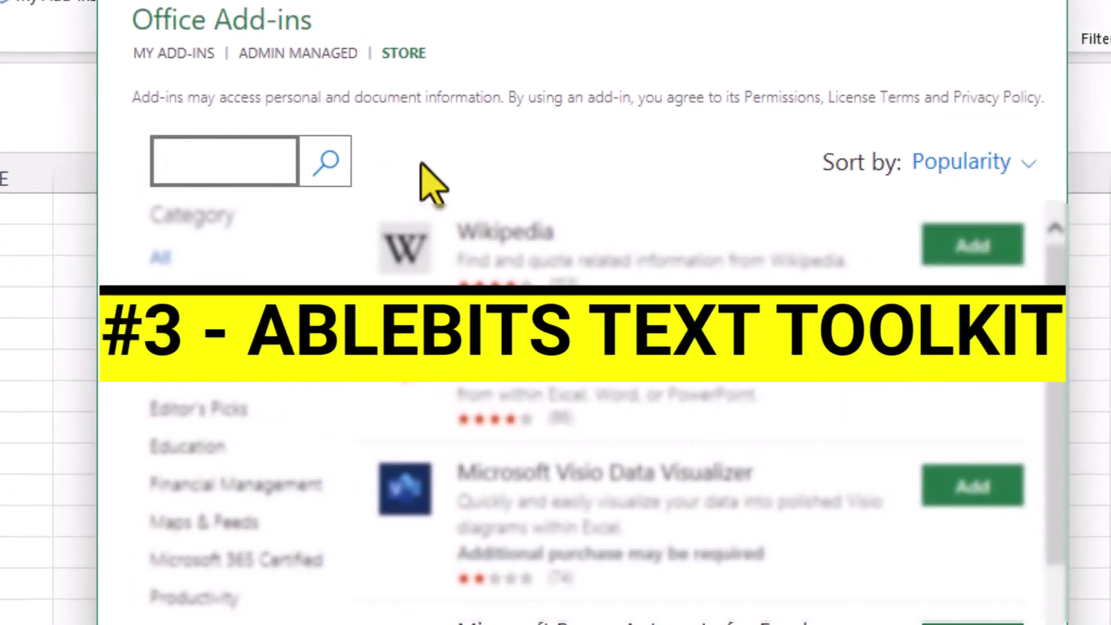
{"action": "type", "text": "text"}
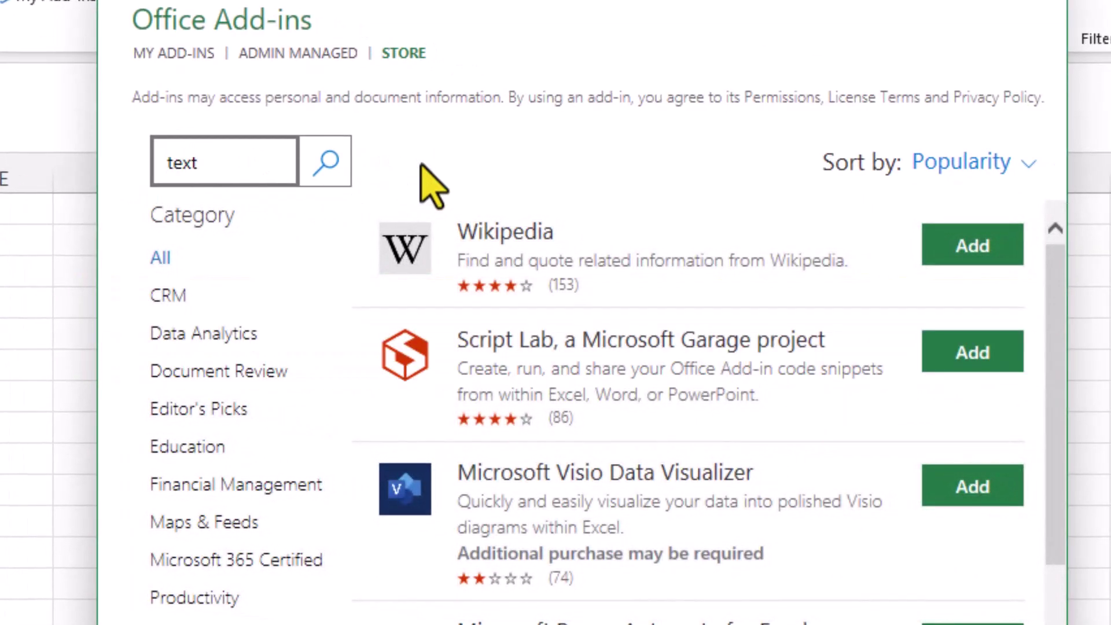
{"action": "left_click", "coordinate": [327, 165]}
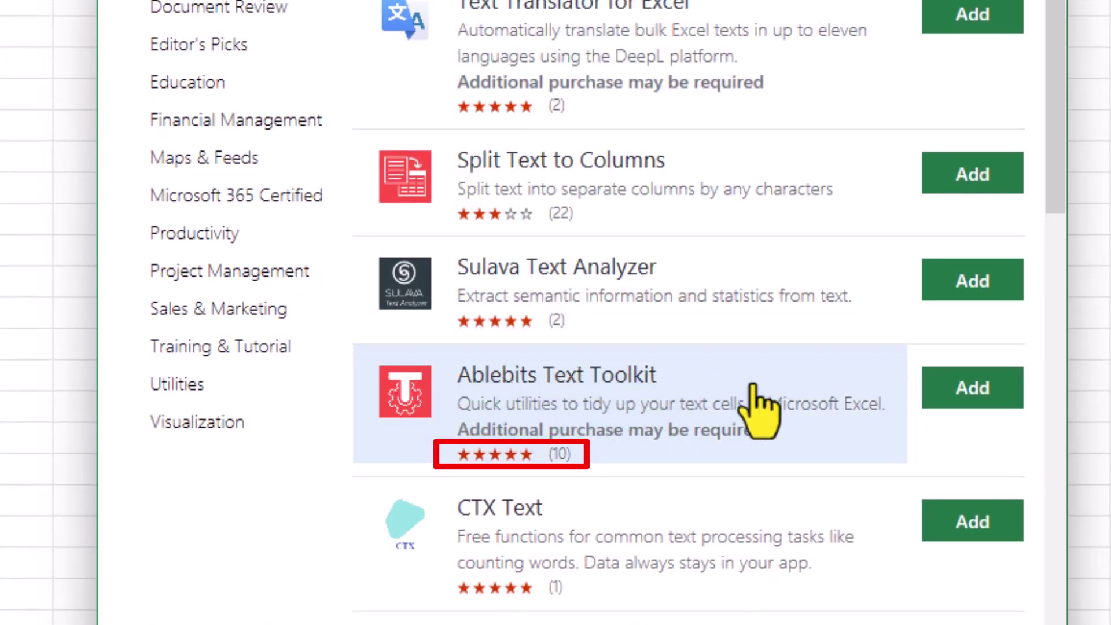
{"action": "left_click", "coordinate": [1015, 390]}
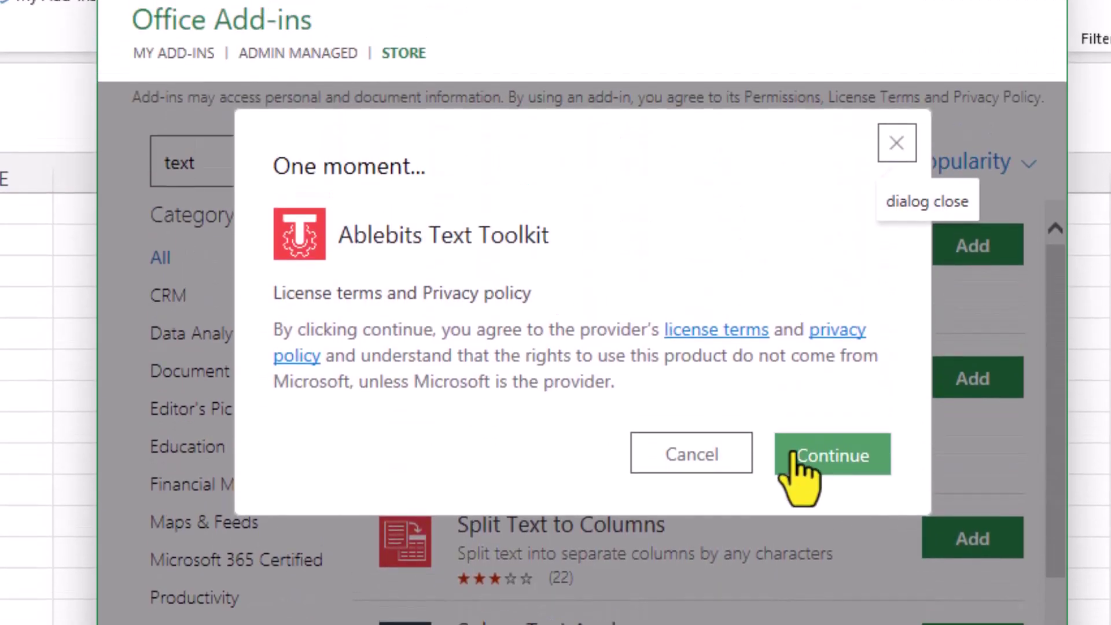
{"action": "left_click", "coordinate": [833, 90]}
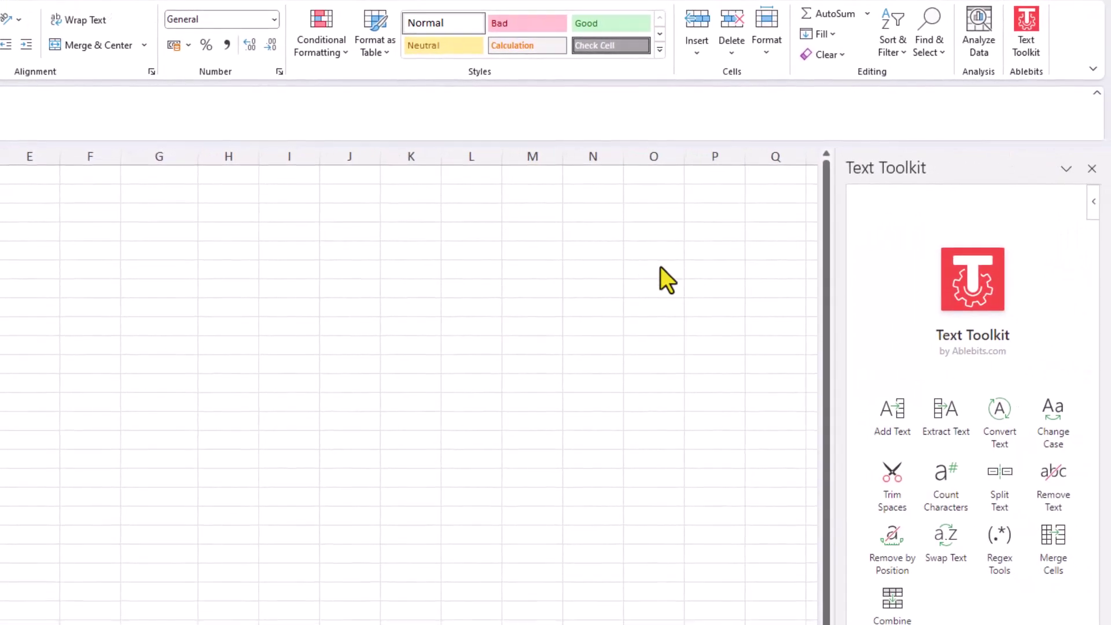
- Undock the Text Toolkit pane, place it over the sheet beside column A and enlarge it to show its tools
{"action": "left_click_drag", "start_coordinate": [947, 170], "coordinate": [0, 39]}
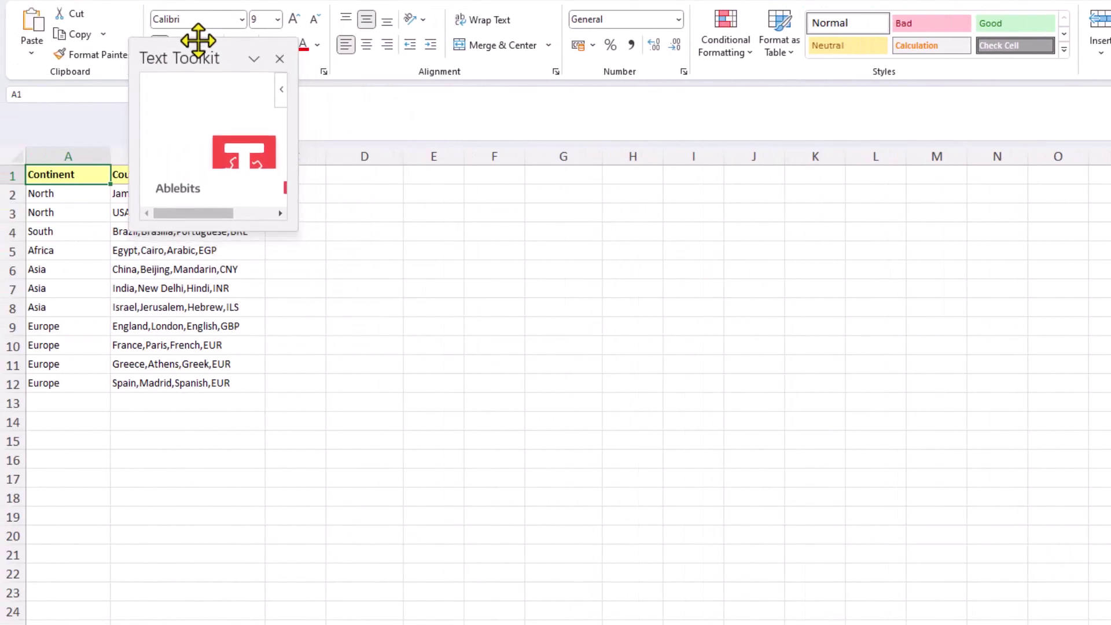
{"action": "left_click_drag", "start_coordinate": [198, 40], "coordinate": [233, 137]}
{"action": "left_click_drag", "start_coordinate": [262, 207], "coordinate": [420, 508]}
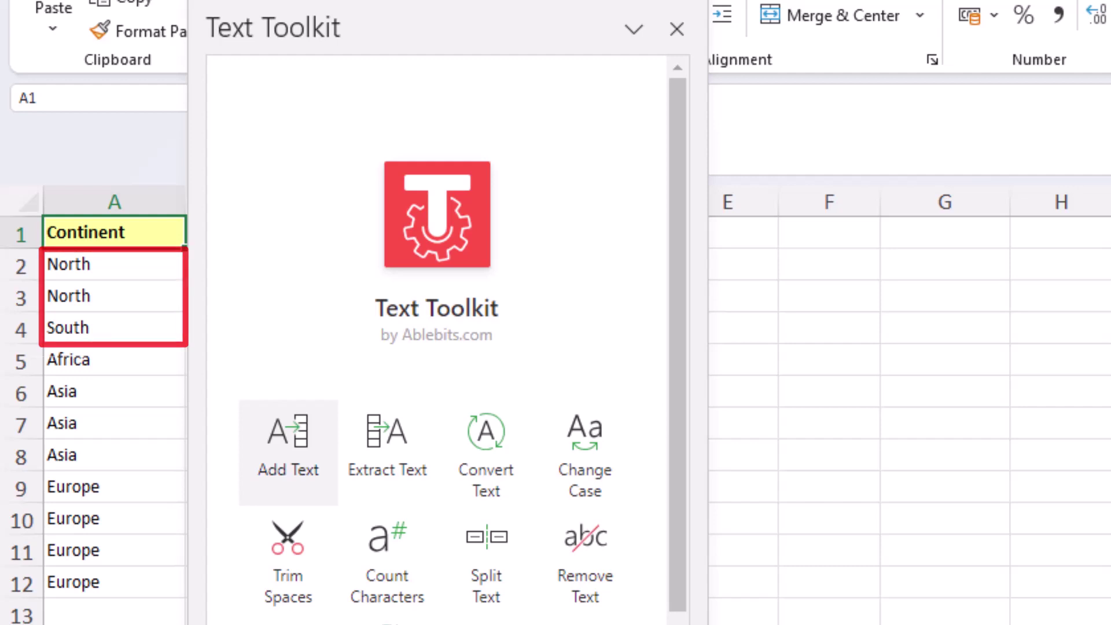
- Set up Add Text for range A2:A4 with the quoted text " America" positioned at the end of the cells
{"action": "left_click", "coordinate": [287, 452]}
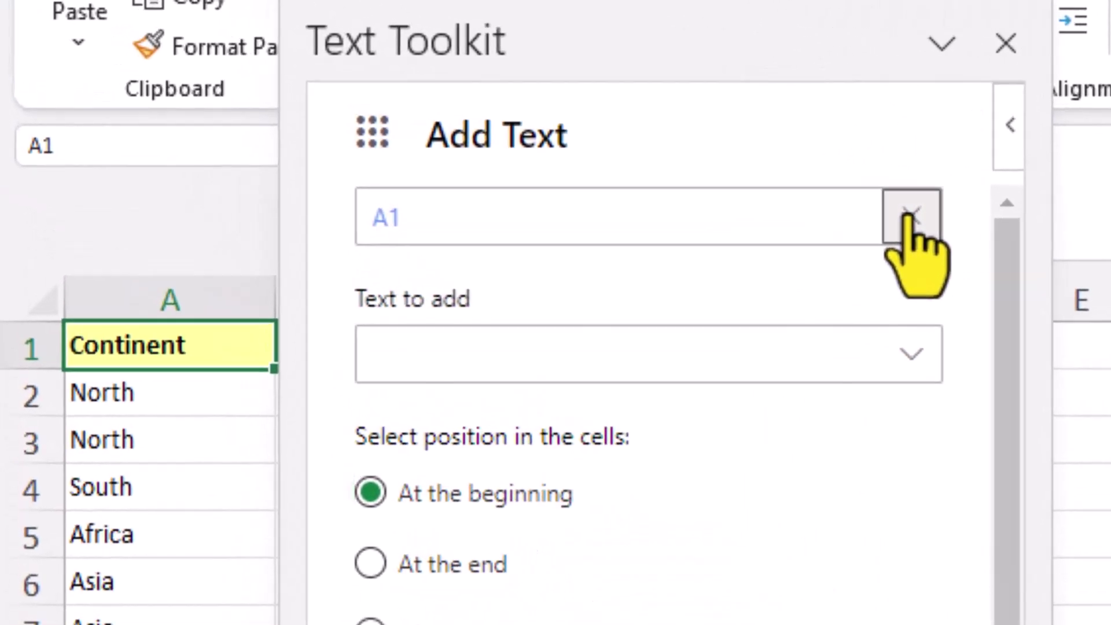
{"action": "left_click", "coordinate": [648, 154]}
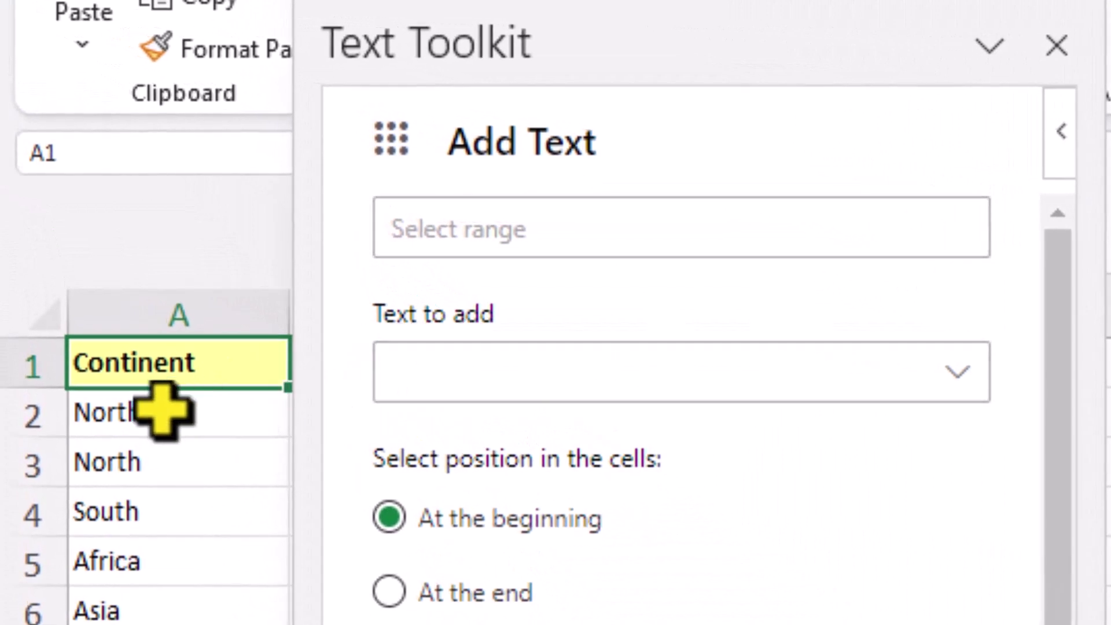
{"action": "left_click_drag", "start_coordinate": [164, 409], "coordinate": [158, 515]}
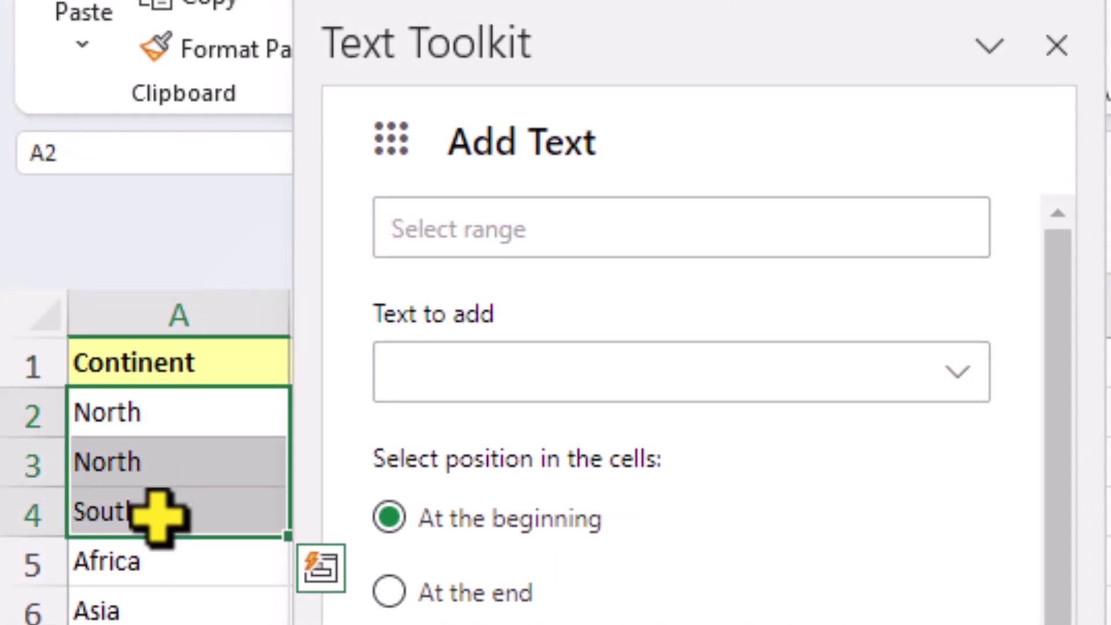
{"action": "left_click", "coordinate": [528, 383]}
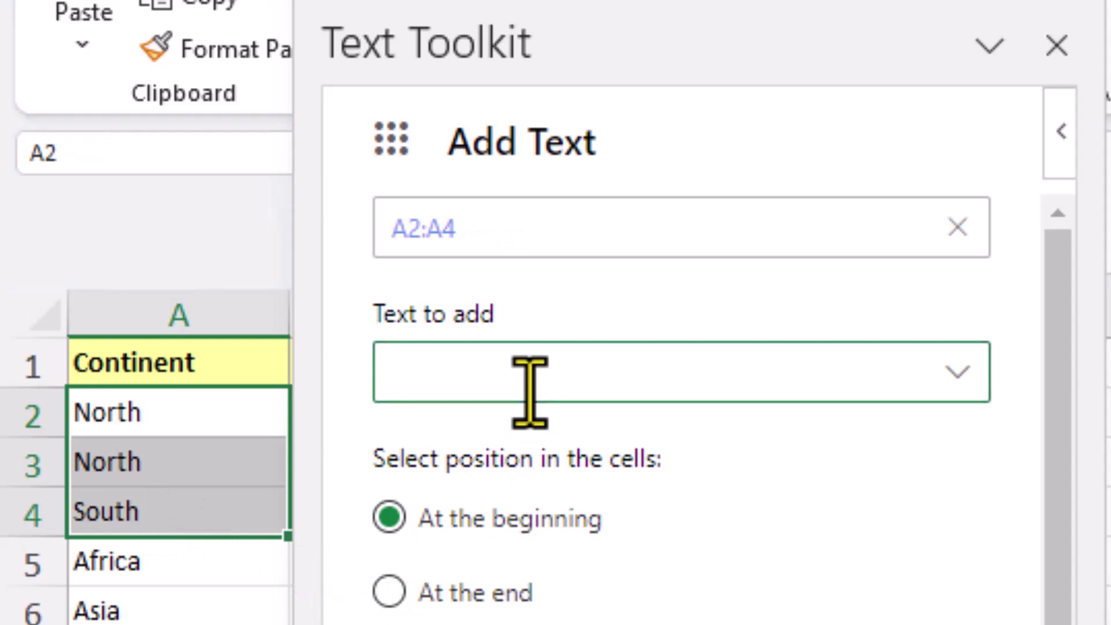
{"action": "type", "text": "\" America"}
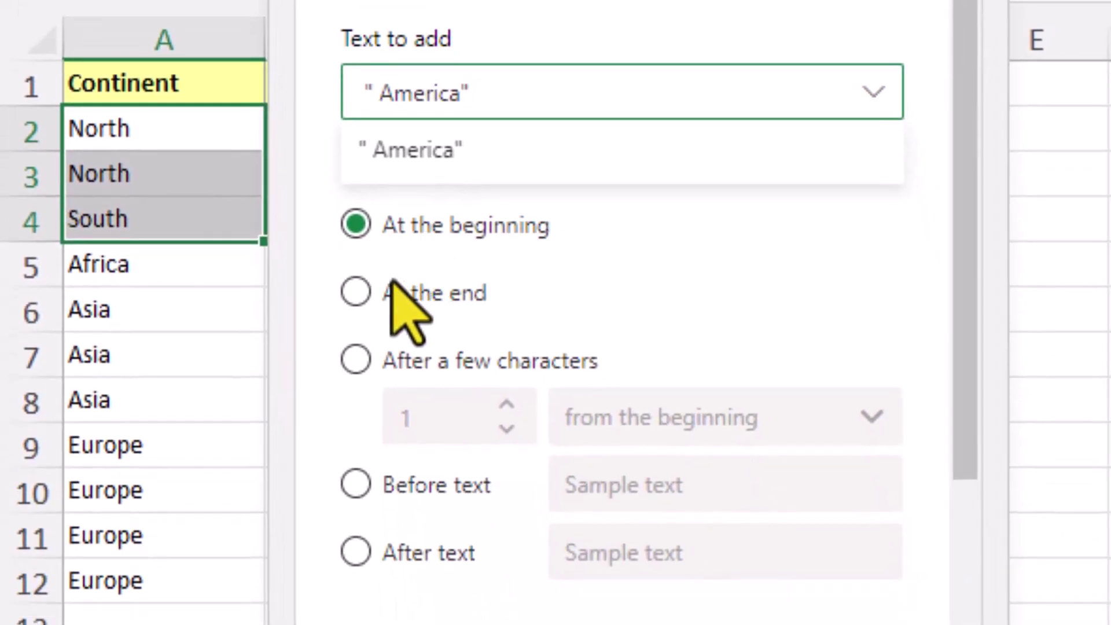
{"action": "left_click", "coordinate": [359, 300]}
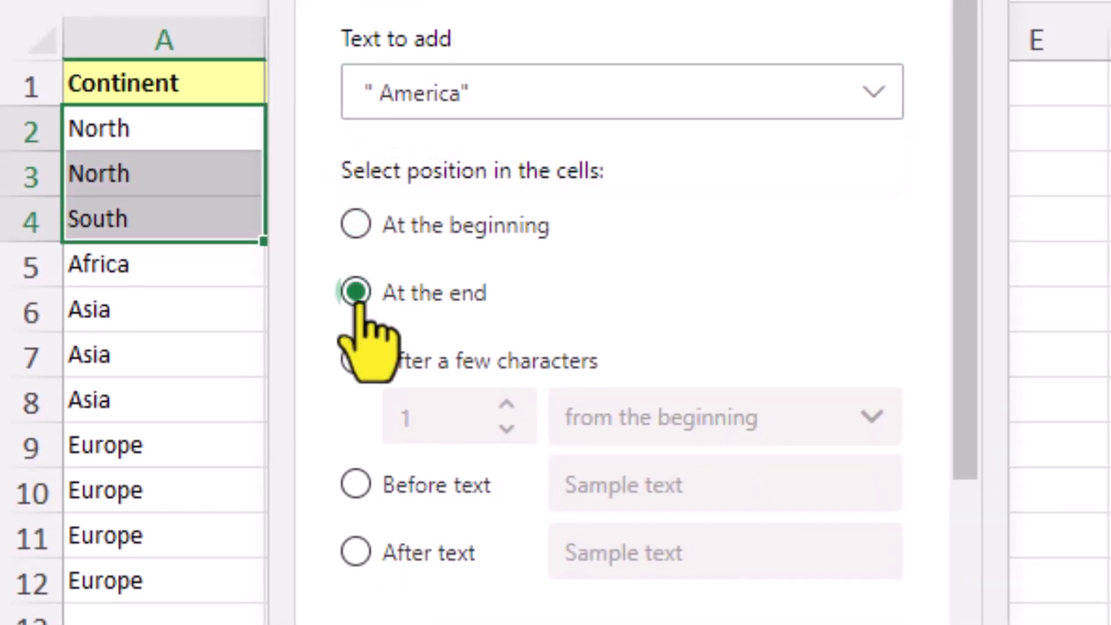
- Try adding the quoted text to cells A2:A4 and restore their original data from the backup copy
{"action": "left_click_drag", "start_coordinate": [958, 314], "coordinate": [947, 458]}
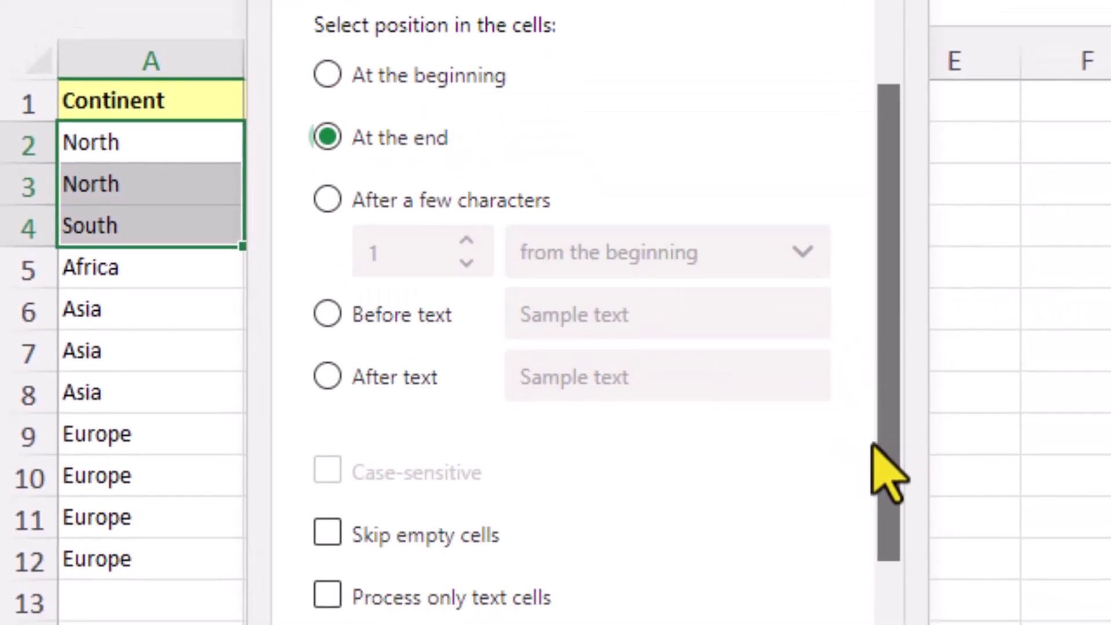
{"action": "left_click_drag", "start_coordinate": [872, 445], "coordinate": [857, 600]}
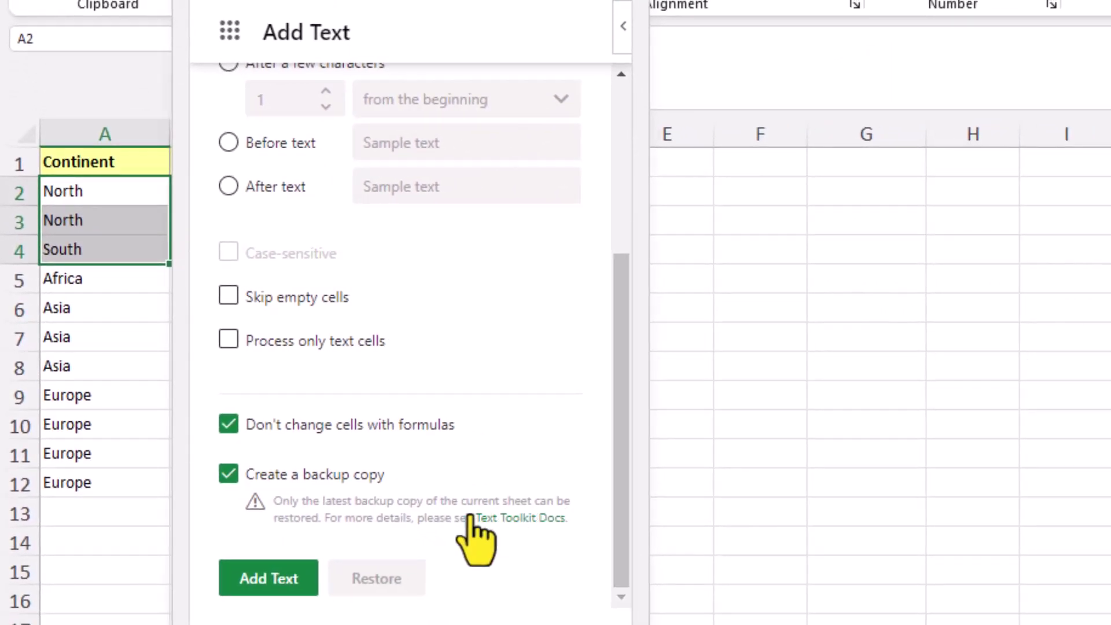
{"action": "left_click", "coordinate": [282, 580]}
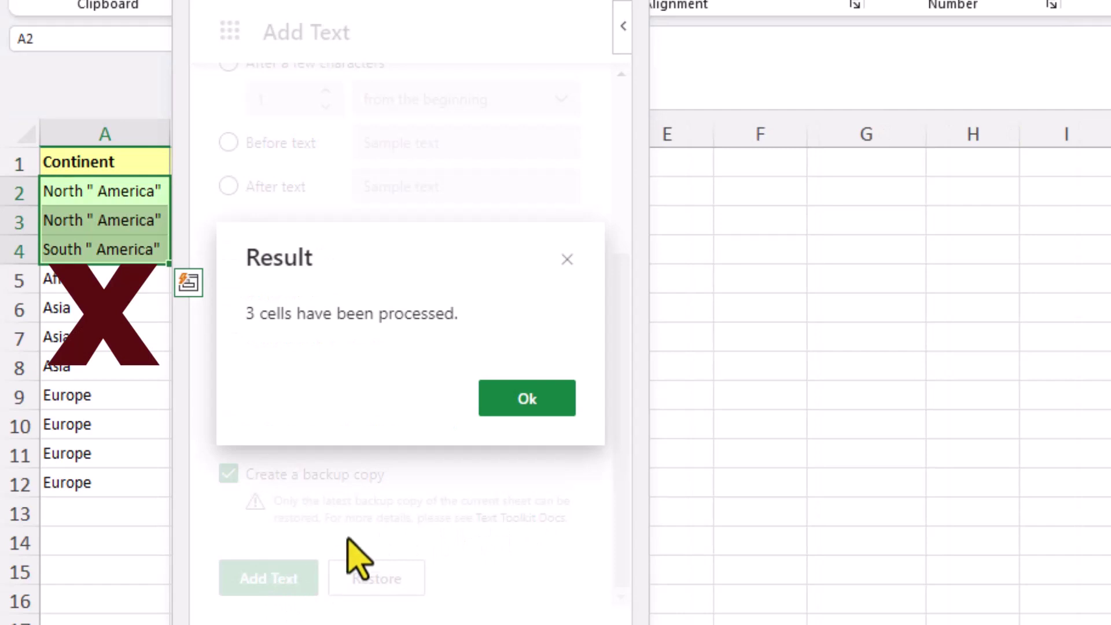
{"action": "left_click", "coordinate": [505, 409]}
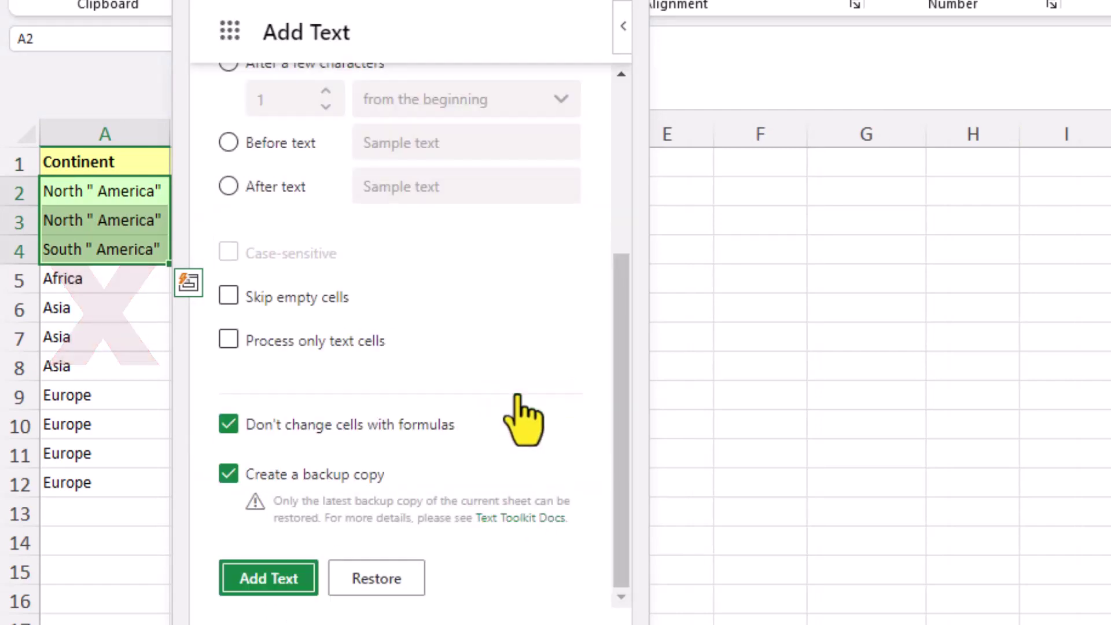
{"action": "left_click", "coordinate": [350, 577]}
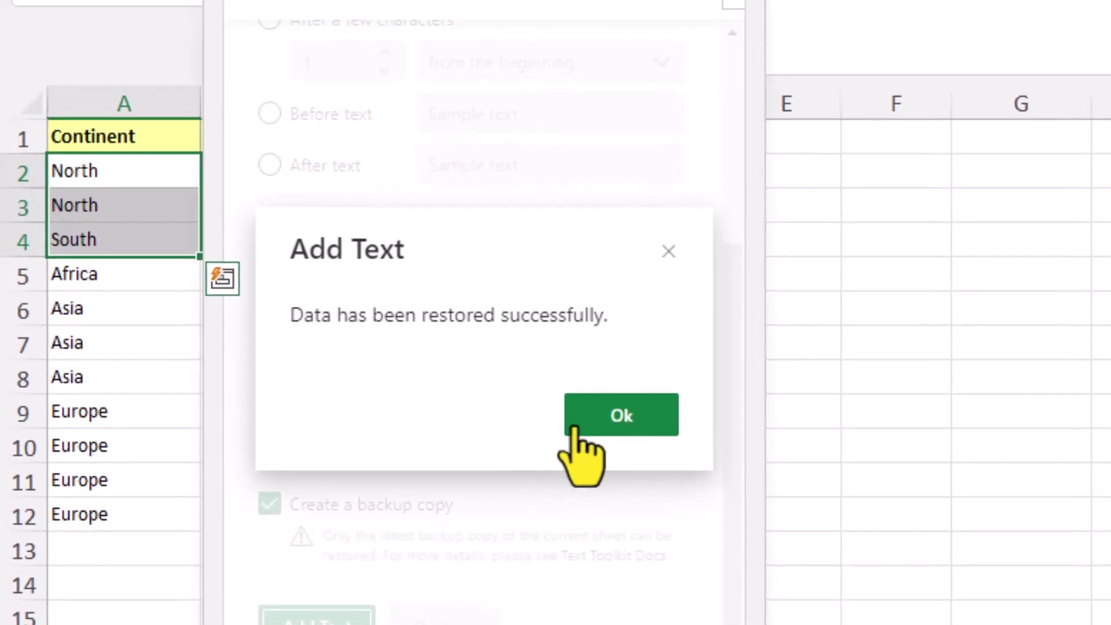
{"action": "left_click", "coordinate": [578, 426]}
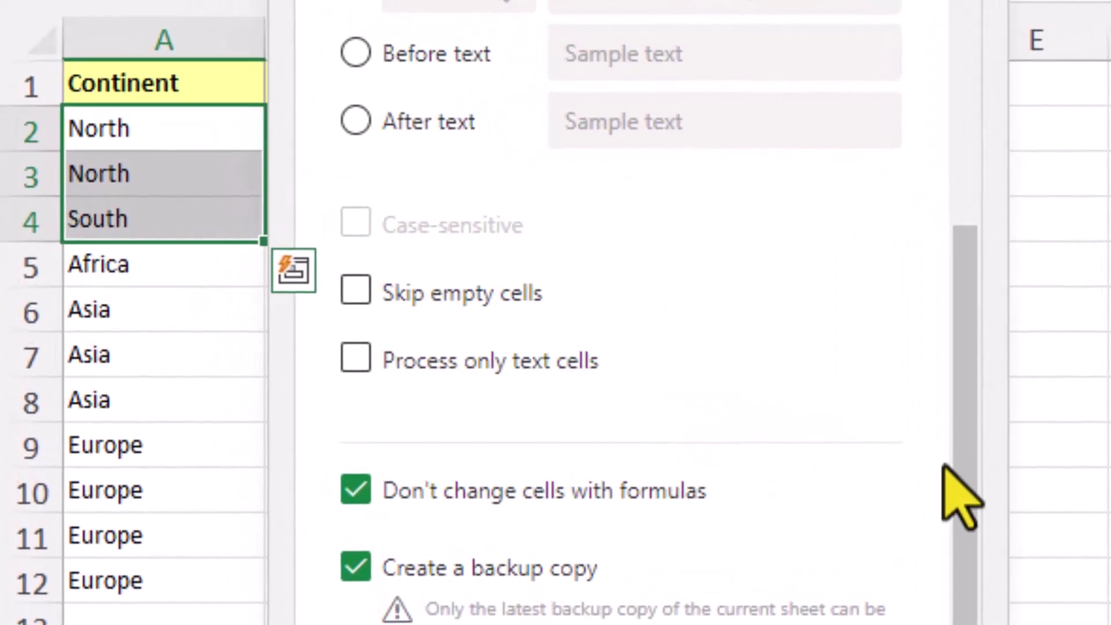
- Replace the text to add with America preceded by a space, without quotation marks, and append it to cells A2:A4
{"action": "left_click_drag", "start_coordinate": [945, 468], "coordinate": [995, 32]}
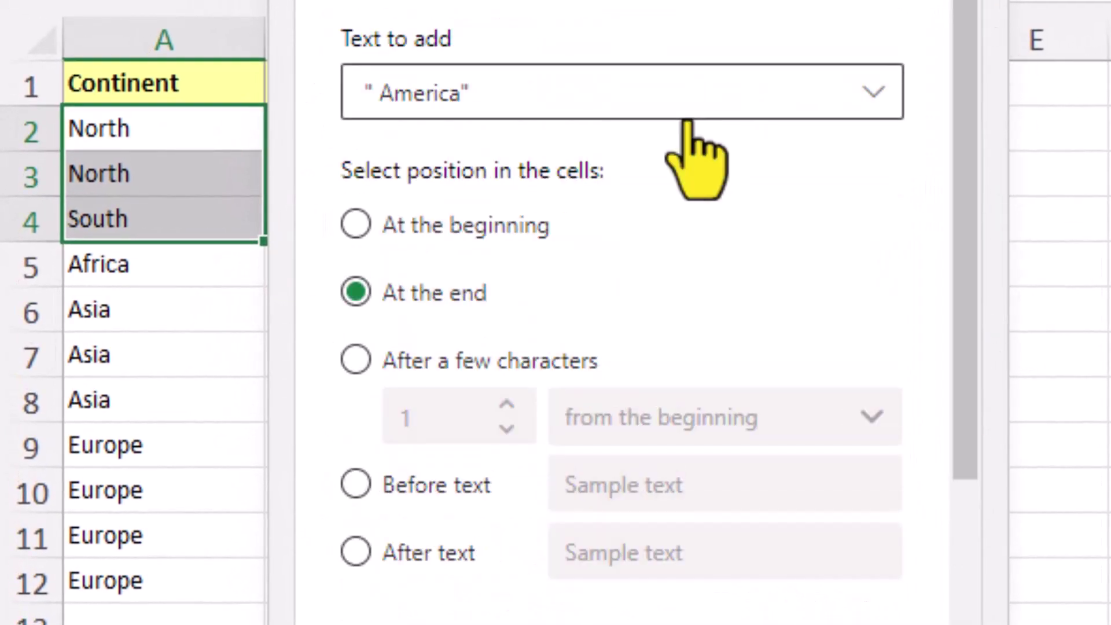
{"action": "left_click_drag", "start_coordinate": [690, 99], "coordinate": [280, 104]}
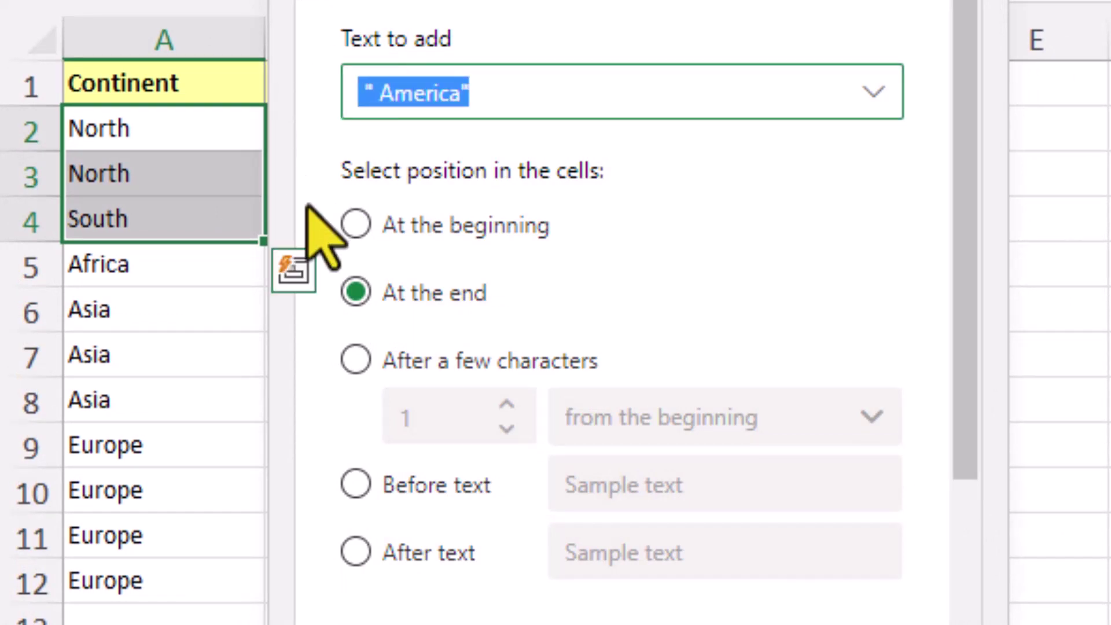
{"action": "key", "text": "BackSpace"}
{"action": "type", "text": "A"}
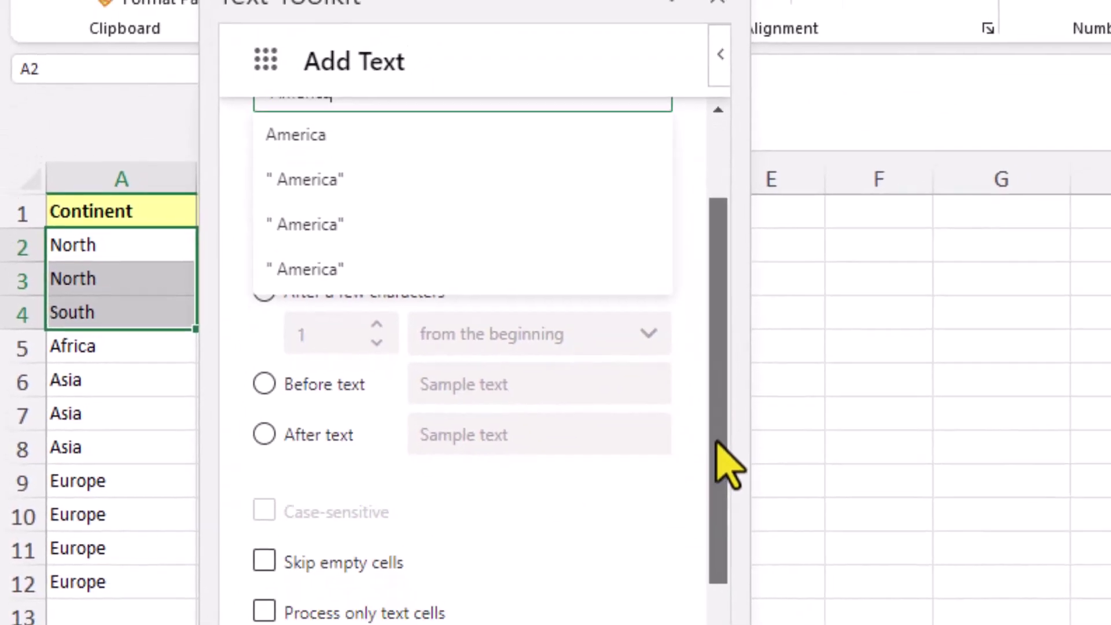
{"action": "left_click_drag", "start_coordinate": [726, 463], "coordinate": [723, 614]}
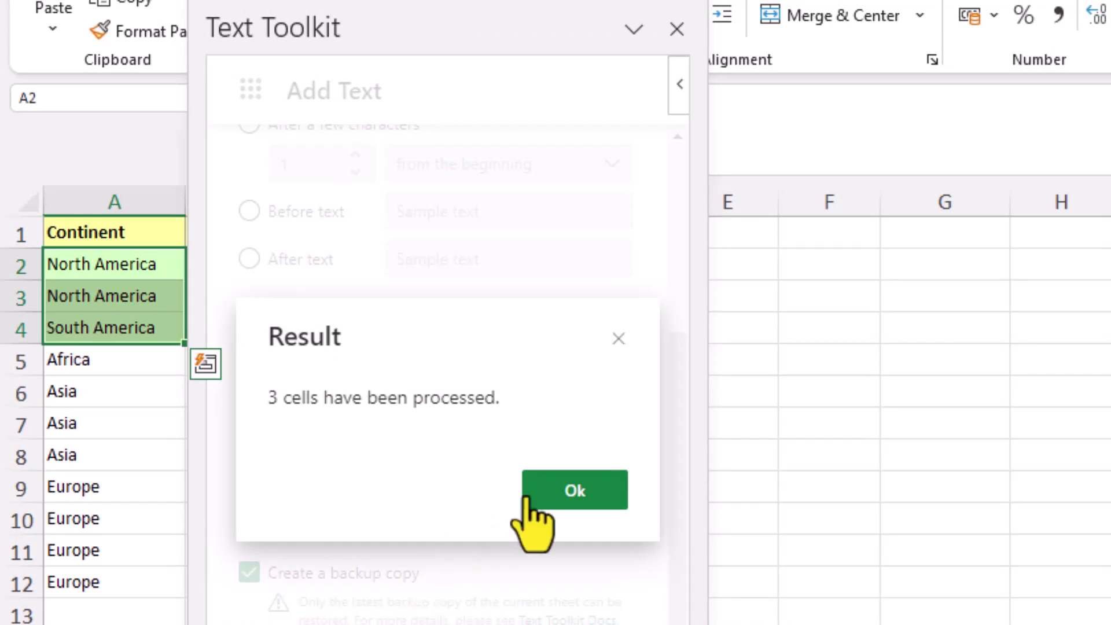
{"action": "left_click", "coordinate": [538, 504]}
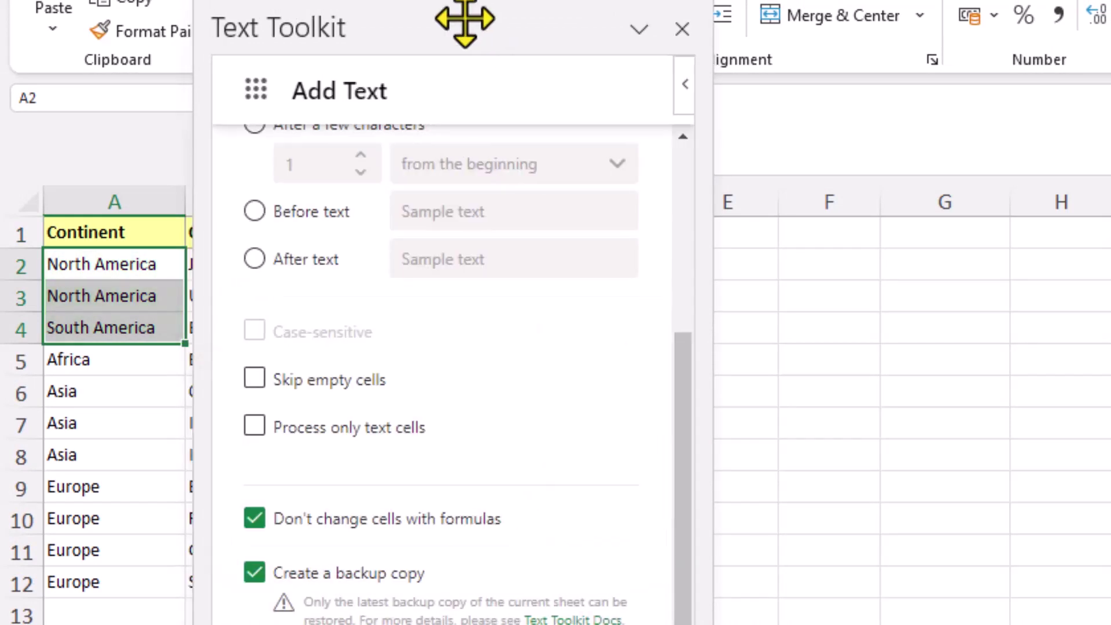
- Move the Text Toolkit pane clear of column B and set the Extract Text tool's range to B2:B12
{"action": "left_click_drag", "start_coordinate": [461, 20], "coordinate": [790, 29]}
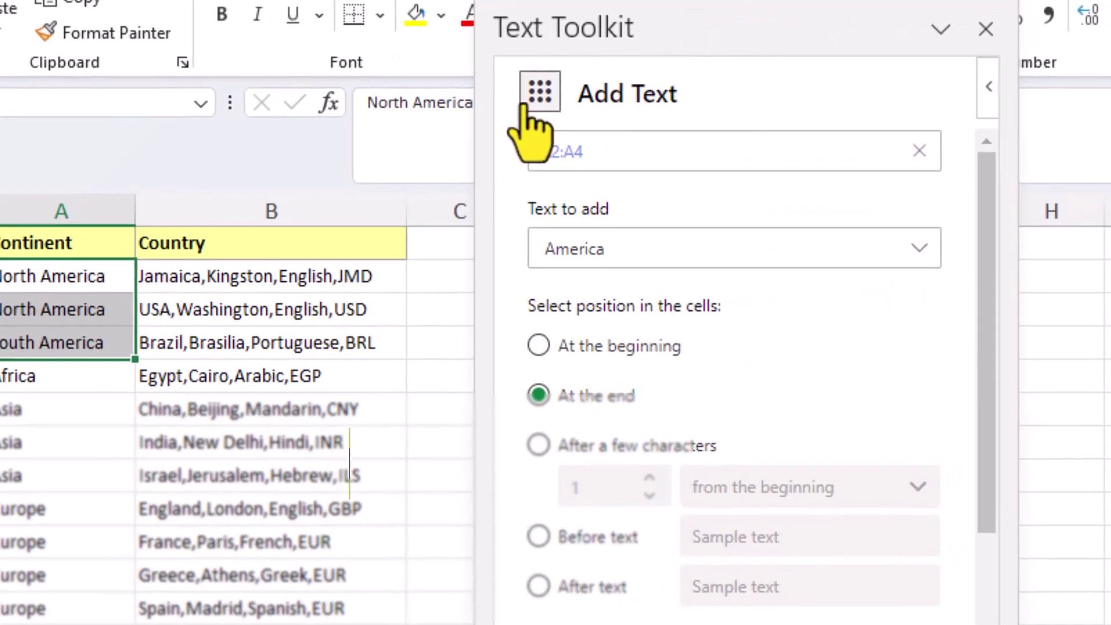
{"action": "left_click", "coordinate": [572, 88]}
{"action": "left_click", "coordinate": [630, 177]}
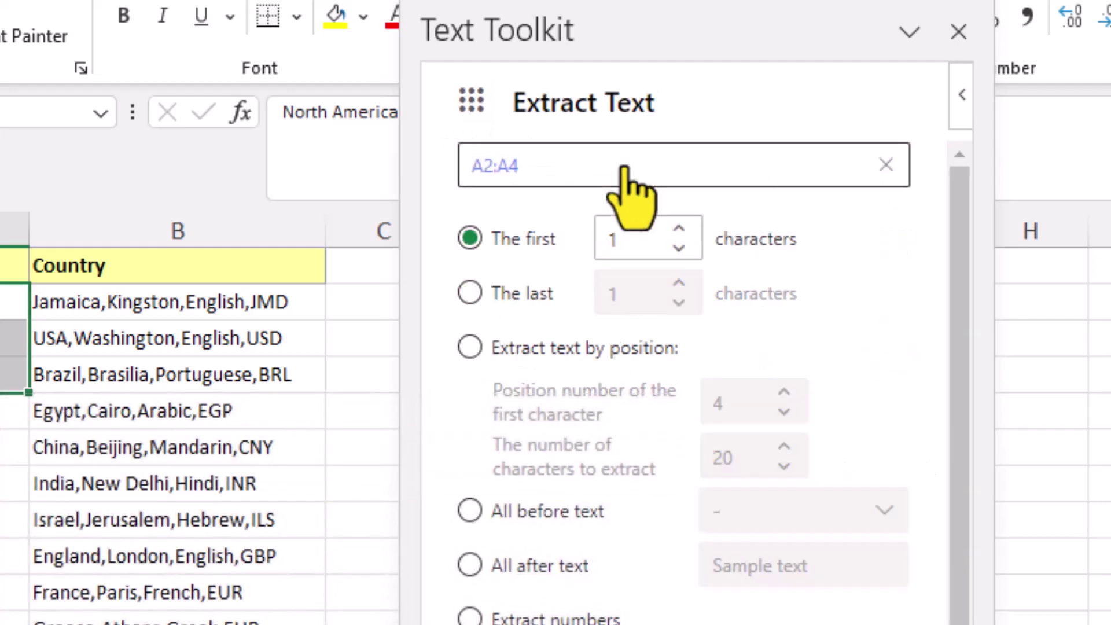
{"action": "left_click", "coordinate": [886, 166]}
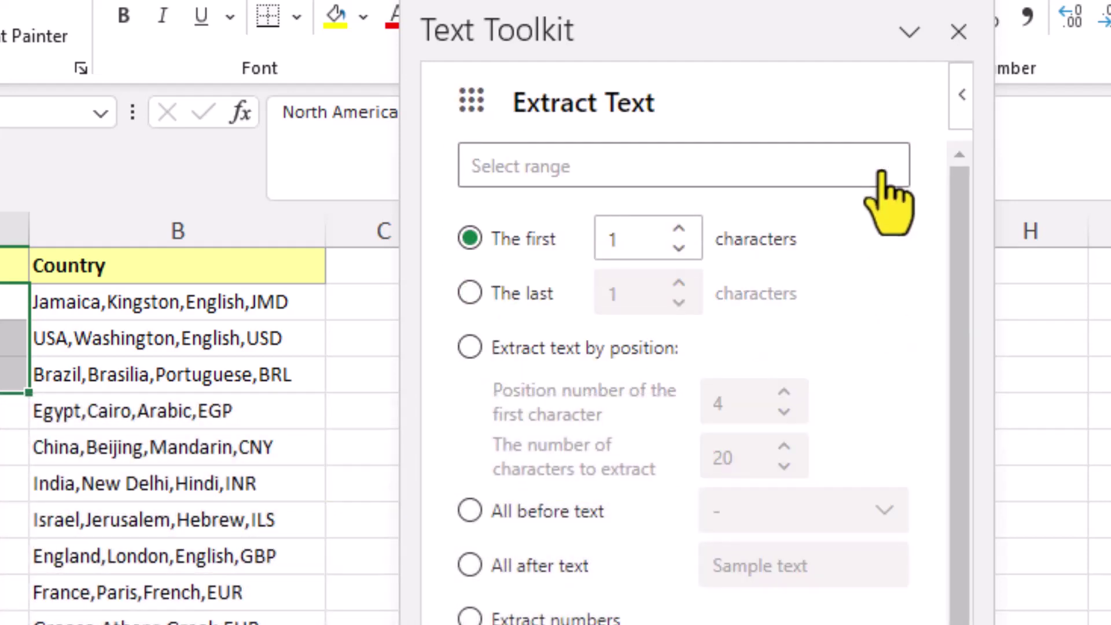
{"action": "left_click_drag", "start_coordinate": [231, 300], "coordinate": [225, 623]}
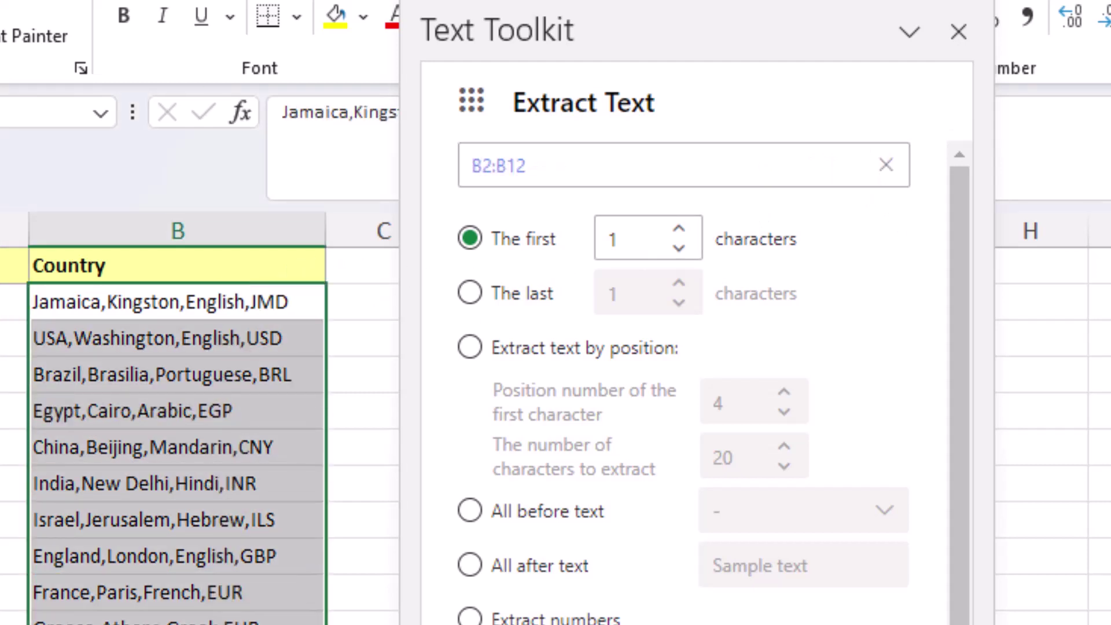
- Extract the last 3 characters from each cell in B2:B12 and insert the results beside the source column
{"action": "left_click", "coordinate": [469, 292]}
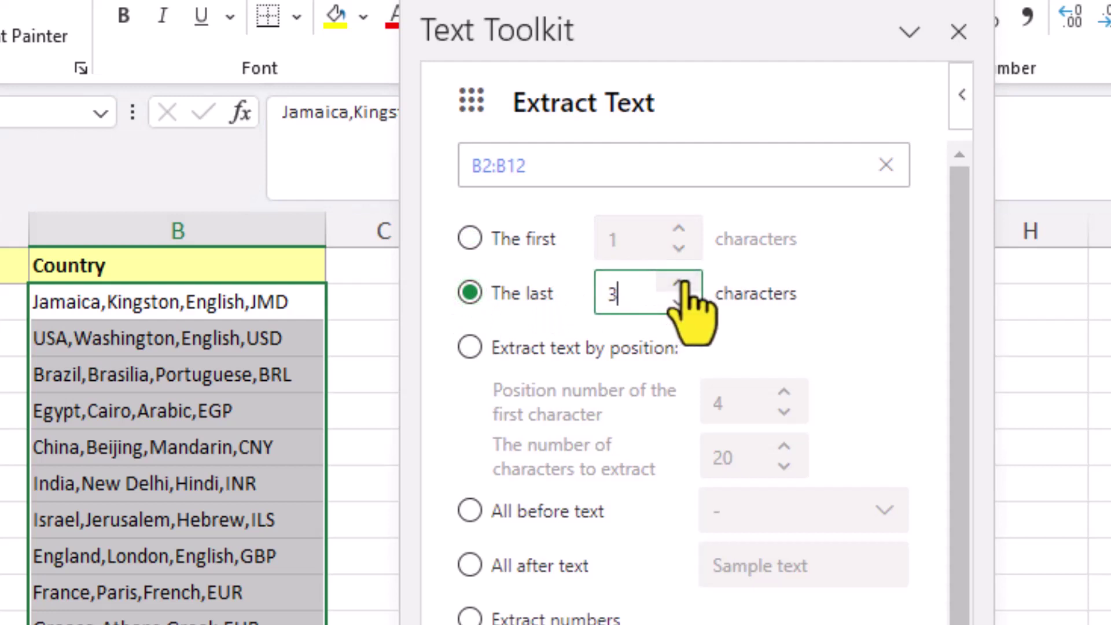
{"action": "left_click_drag", "start_coordinate": [956, 313], "coordinate": [974, 588]}
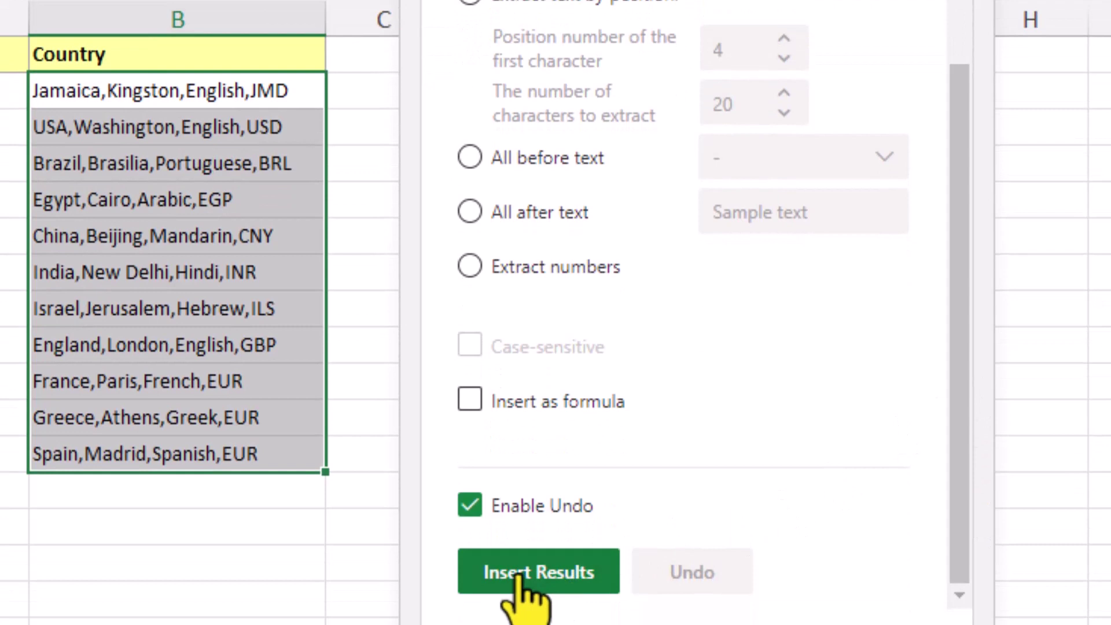
{"action": "left_click", "coordinate": [519, 573]}
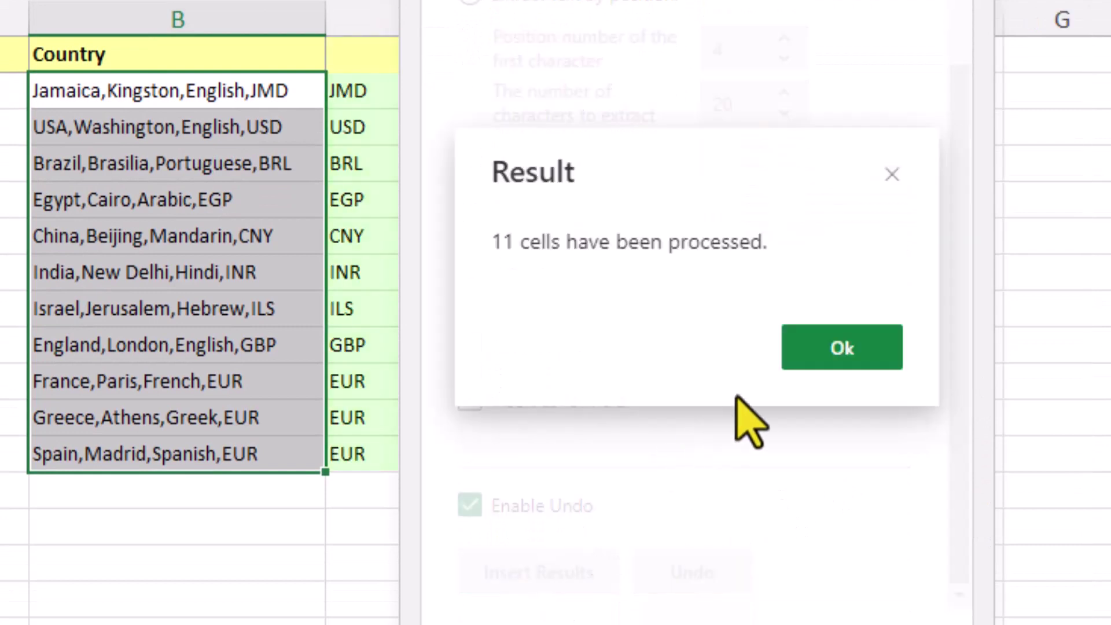
{"action": "left_click", "coordinate": [812, 347]}
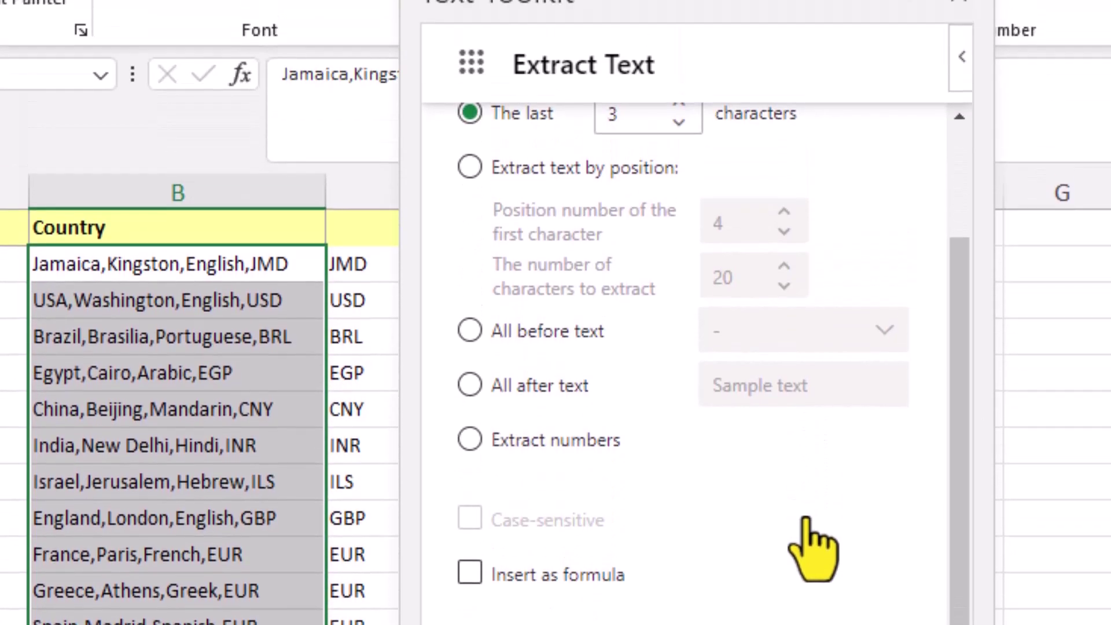
- Enter the header Currency in cell C1 and narrow column C to fit its contents
{"action": "left_click", "coordinate": [379, 266]}
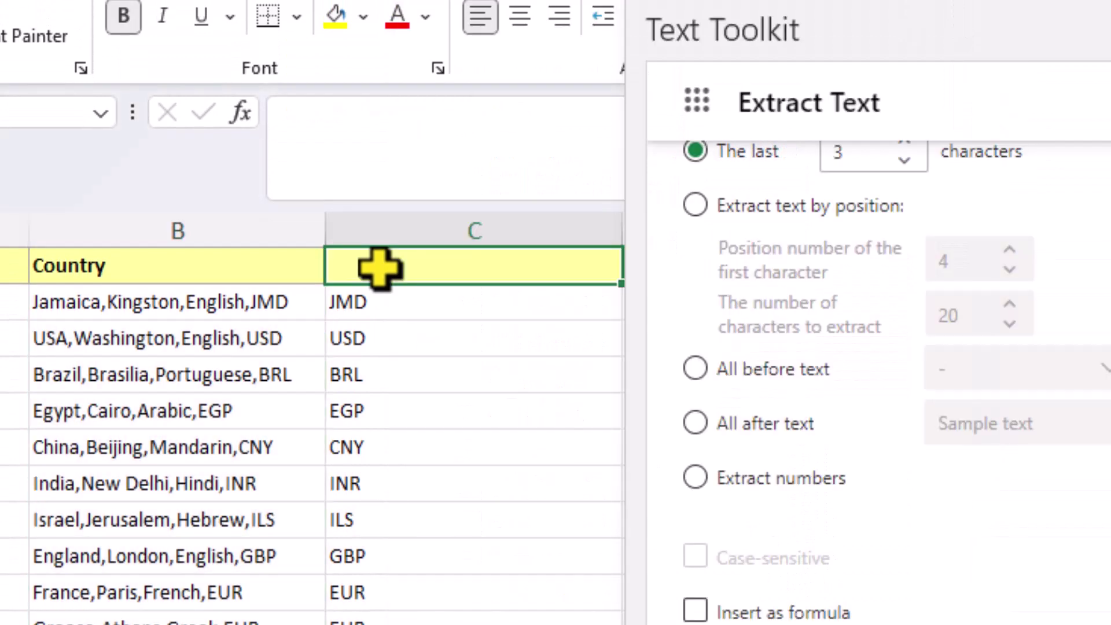
{"action": "type", "text": "Currency"}
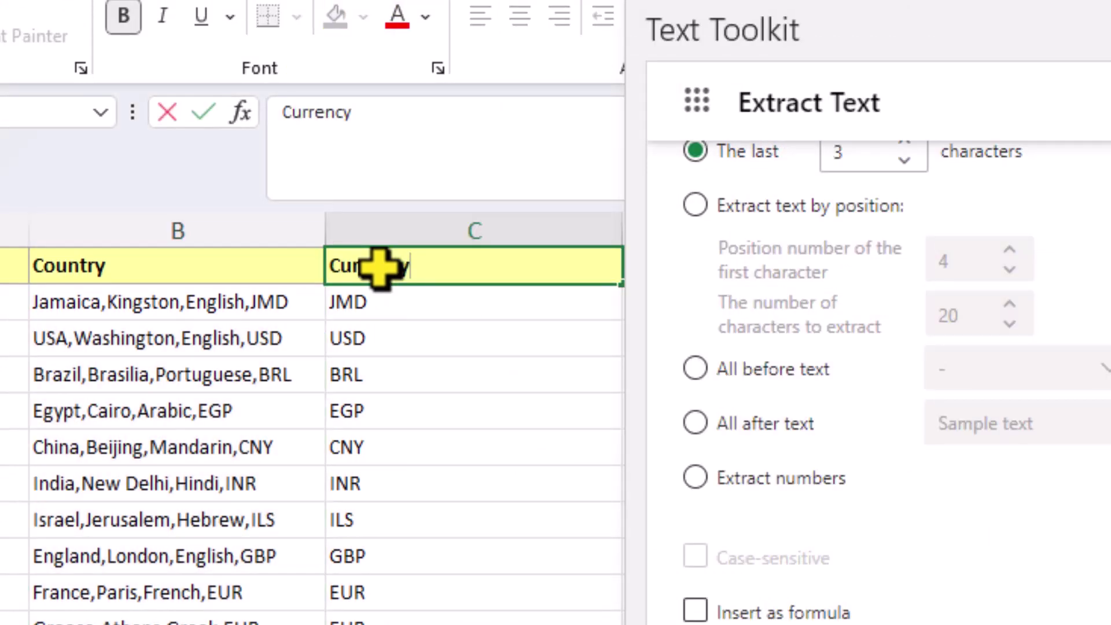
{"action": "key", "text": "Return"}
{"action": "left_click_drag", "start_coordinate": [623, 232], "coordinate": [409, 231]}
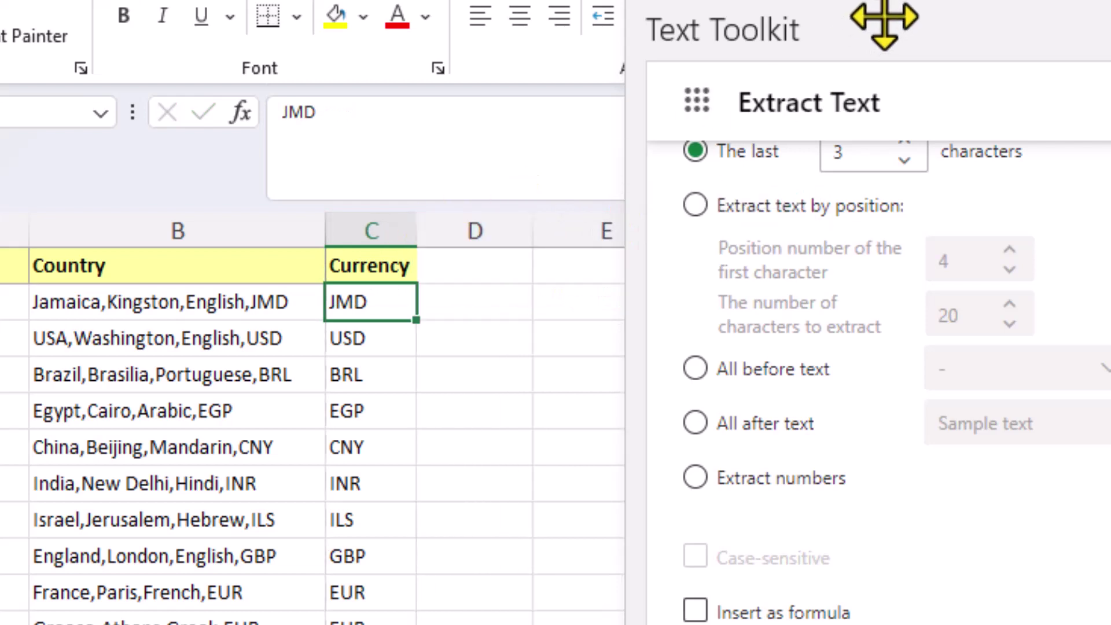
- Move the Text Toolkit pane closer to the data and reset the Extract Text range to B2:B12
{"action": "left_click_drag", "start_coordinate": [884, 24], "coordinate": [831, 28]}
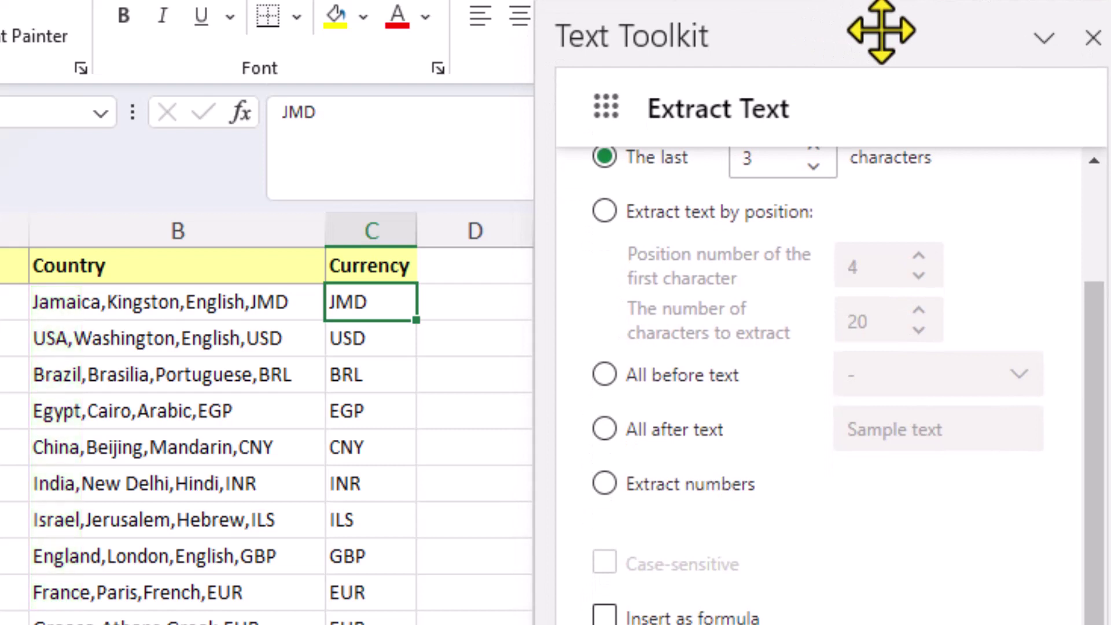
{"action": "left_click_drag", "start_coordinate": [1099, 324], "coordinate": [1107, 216]}
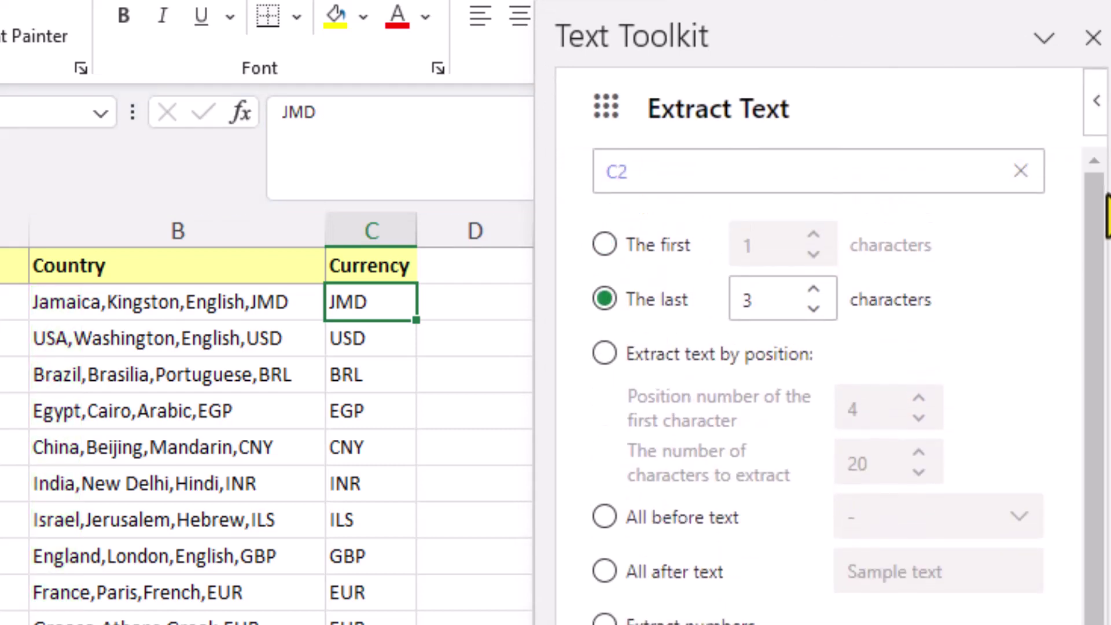
{"action": "left_click", "coordinate": [1020, 171]}
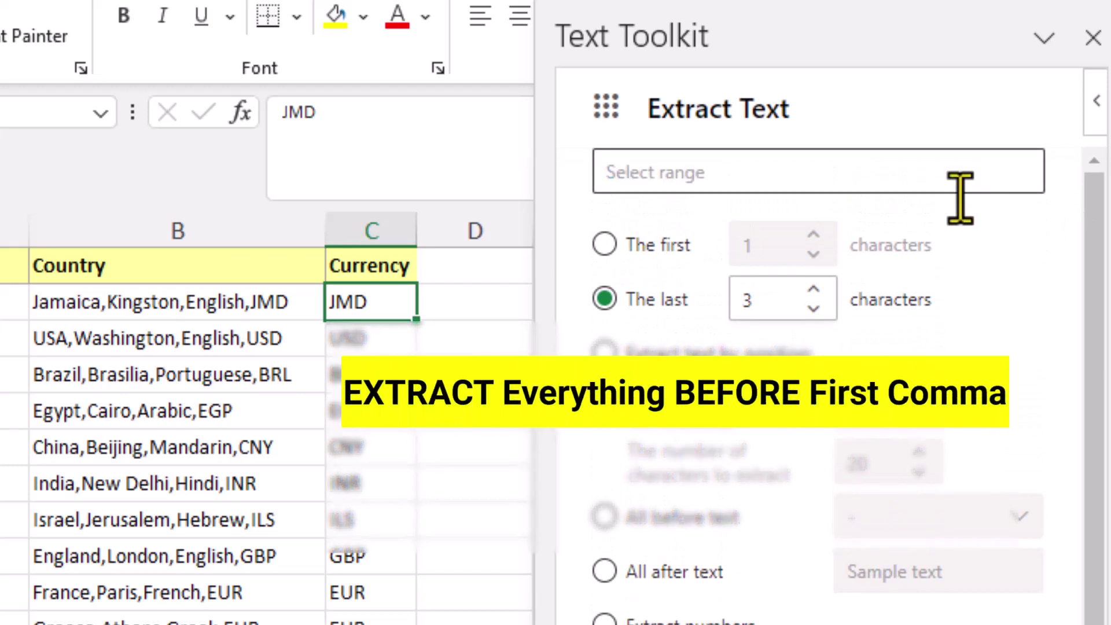
{"action": "left_click_drag", "start_coordinate": [241, 313], "coordinate": [220, 624]}
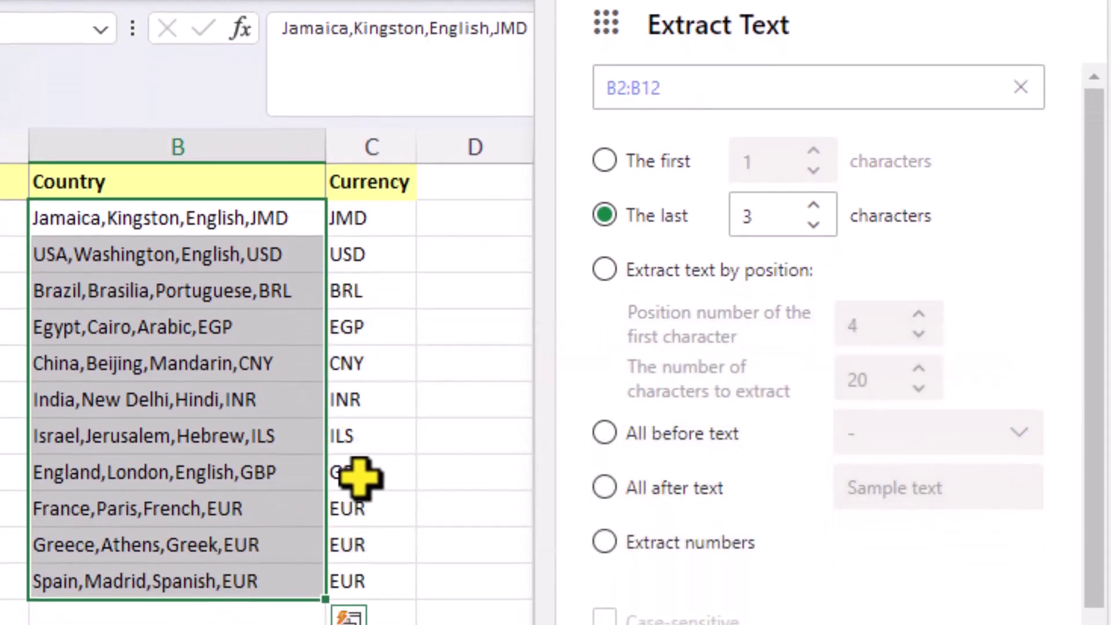
- Extract all text before the comma from B2:B12 and insert the results as formulas
{"action": "left_click", "coordinate": [604, 434]}
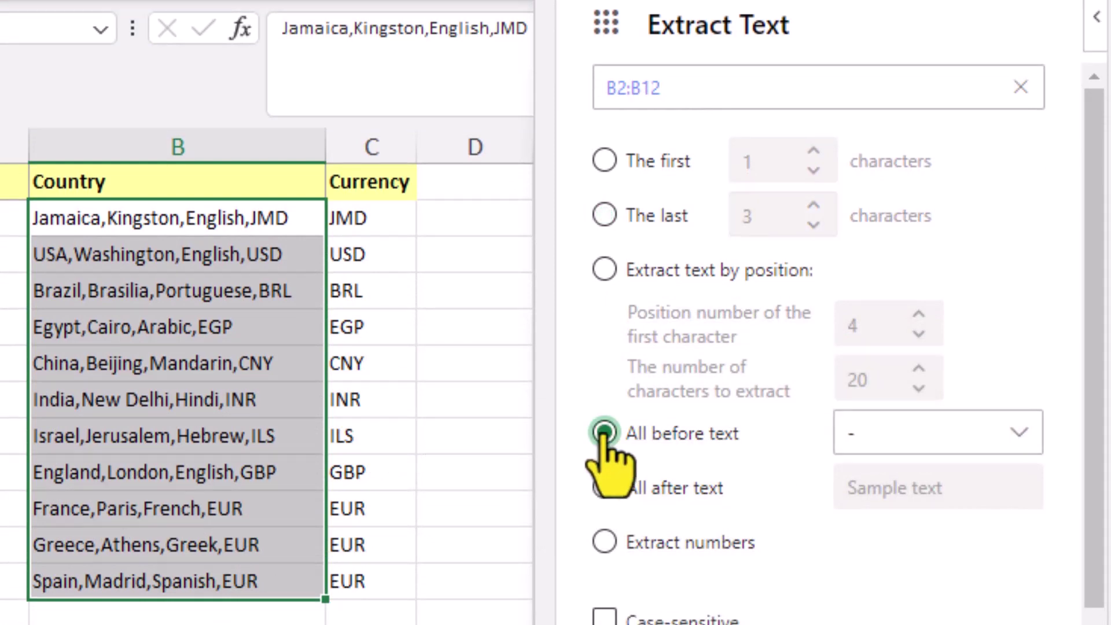
{"action": "left_click", "coordinate": [855, 437]}
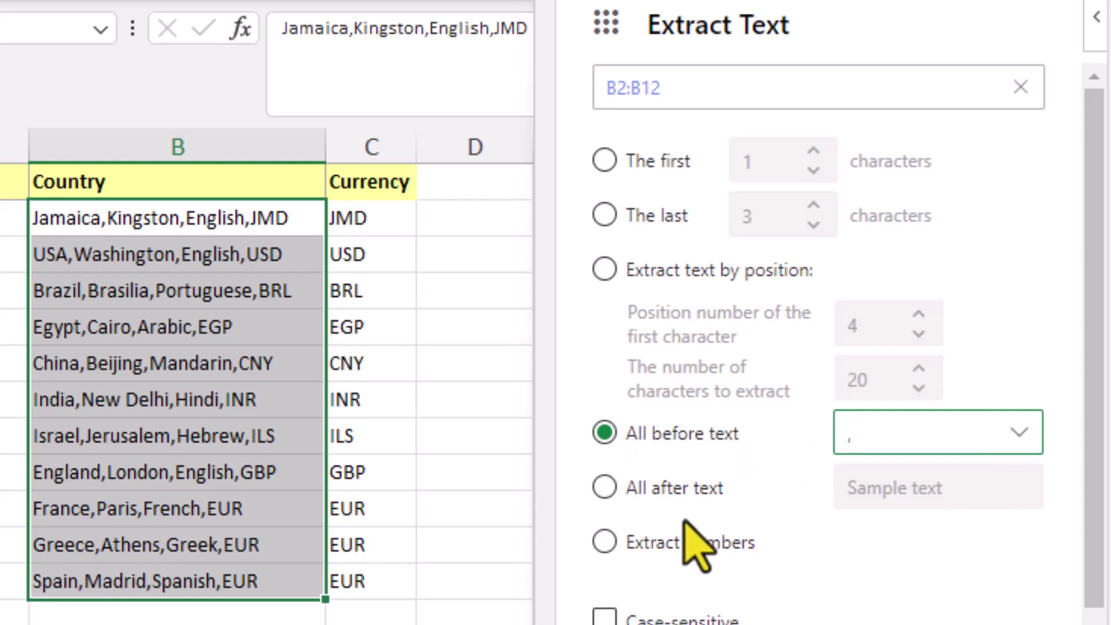
{"action": "type", "text": ","}
{"action": "left_click_drag", "start_coordinate": [1092, 521], "coordinate": [1095, 576]}
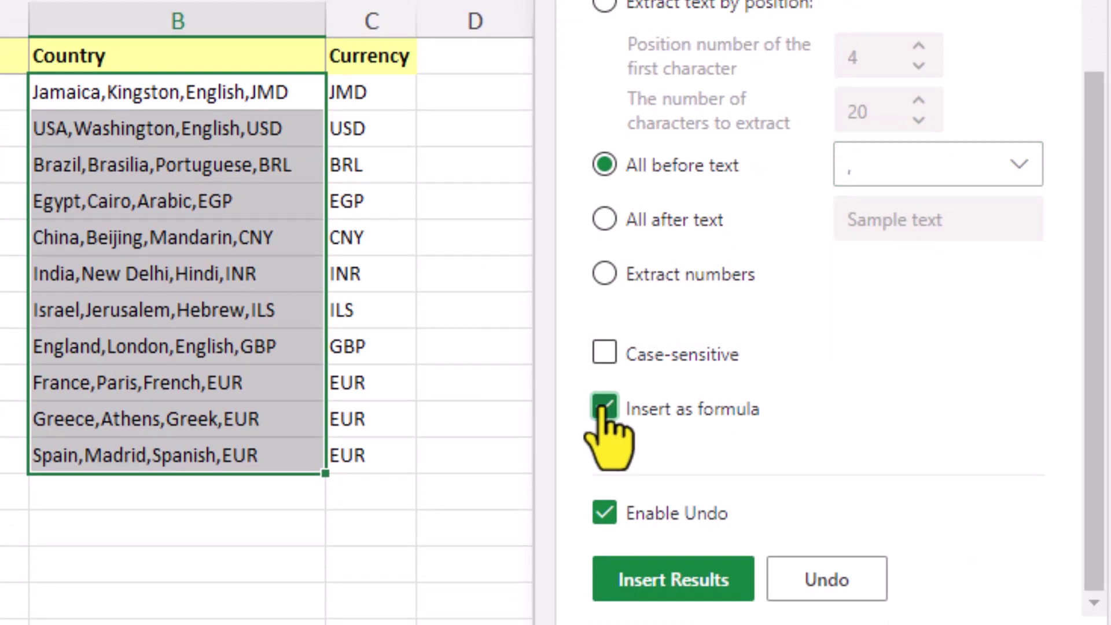
{"action": "left_click", "coordinate": [602, 579]}
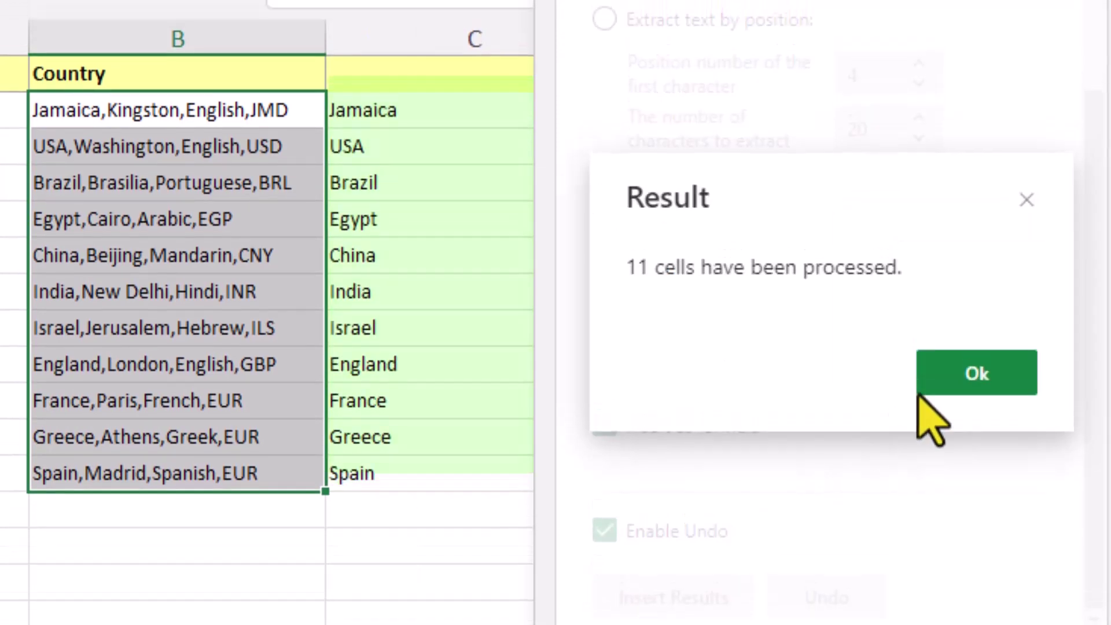
{"action": "left_click", "coordinate": [944, 356]}
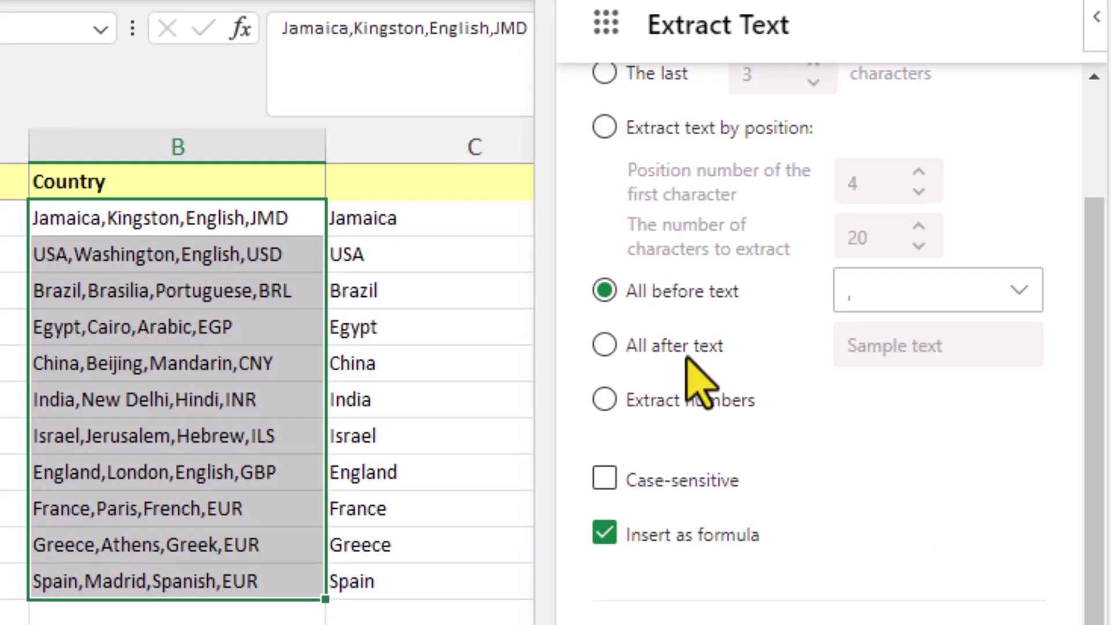
- Enter the header Country in cell C1 and narrow column C to fit its contents
{"action": "left_click", "coordinate": [454, 184]}
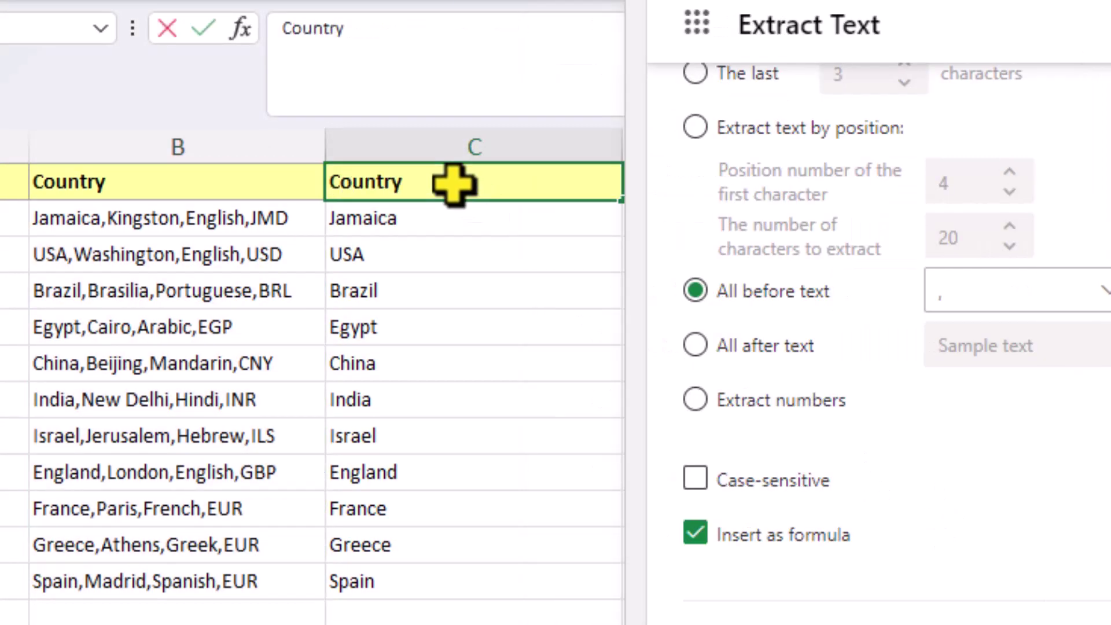
{"action": "type", "text": "Country"}
{"action": "key", "text": "Return"}
{"action": "left_click_drag", "start_coordinate": [622, 145], "coordinate": [414, 148]}
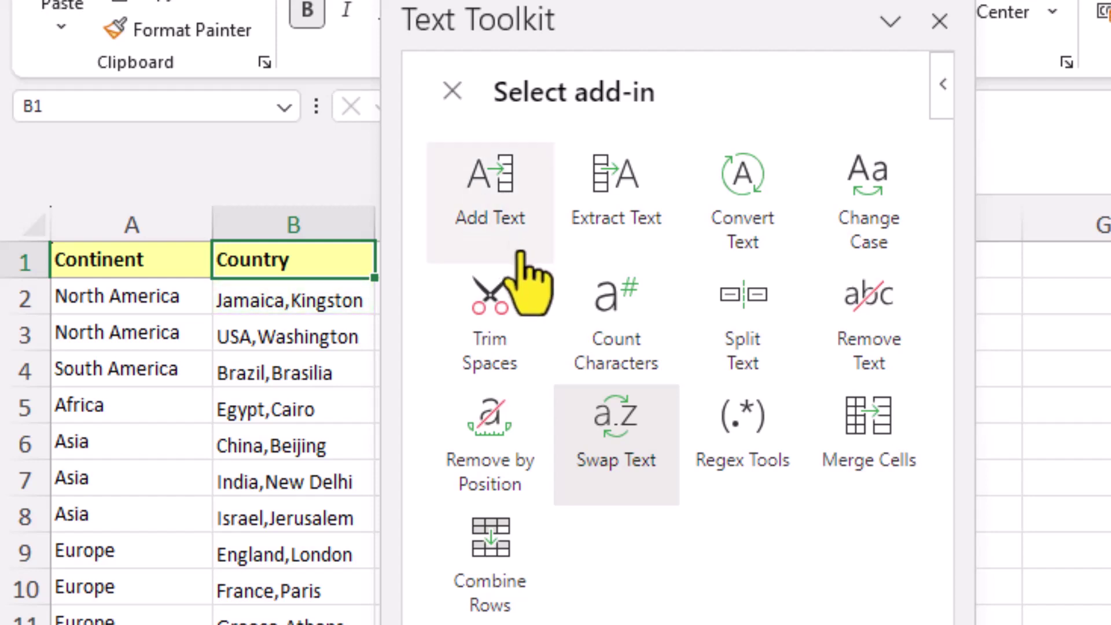
- Use Swap Text on cell B2 to reverse the country and capital around the first comma separator
{"action": "left_click", "coordinate": [634, 415]}
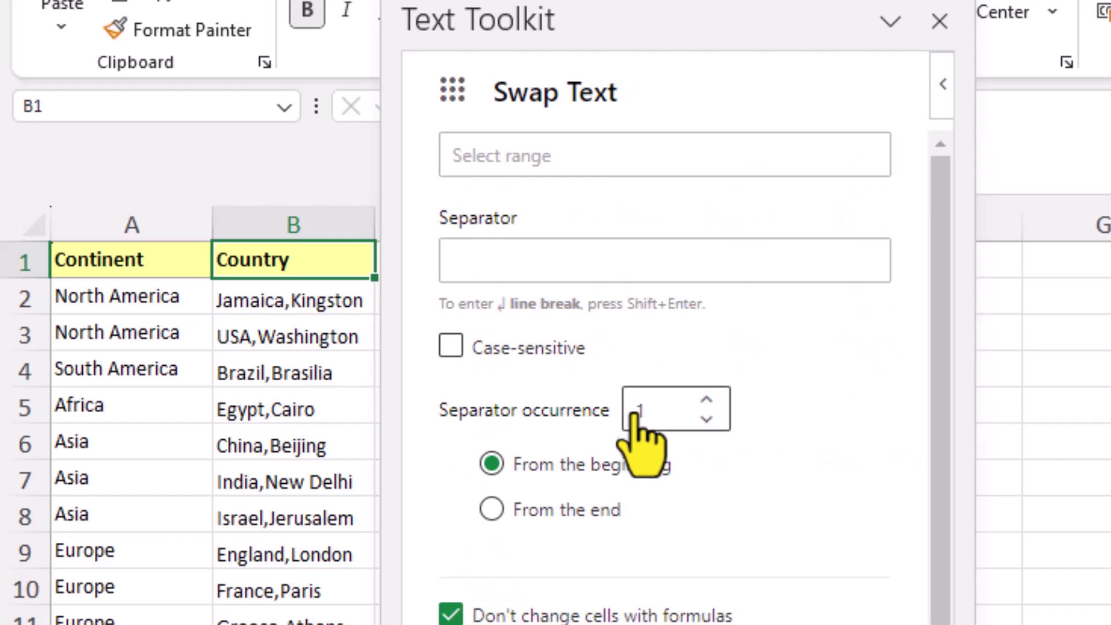
{"action": "left_click", "coordinate": [628, 162]}
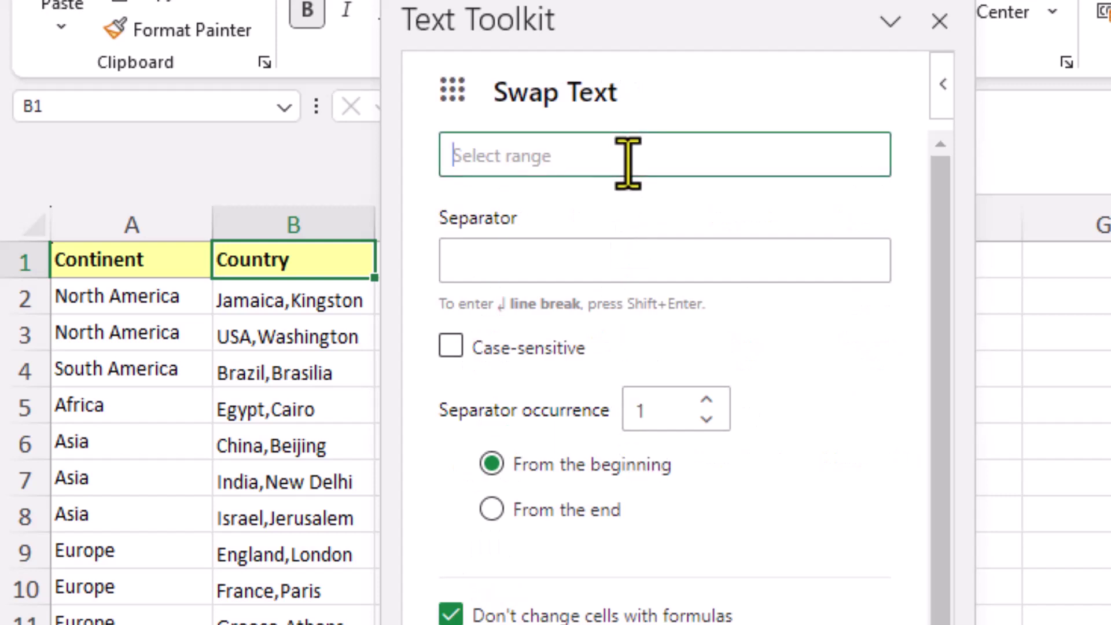
{"action": "left_click", "coordinate": [307, 295]}
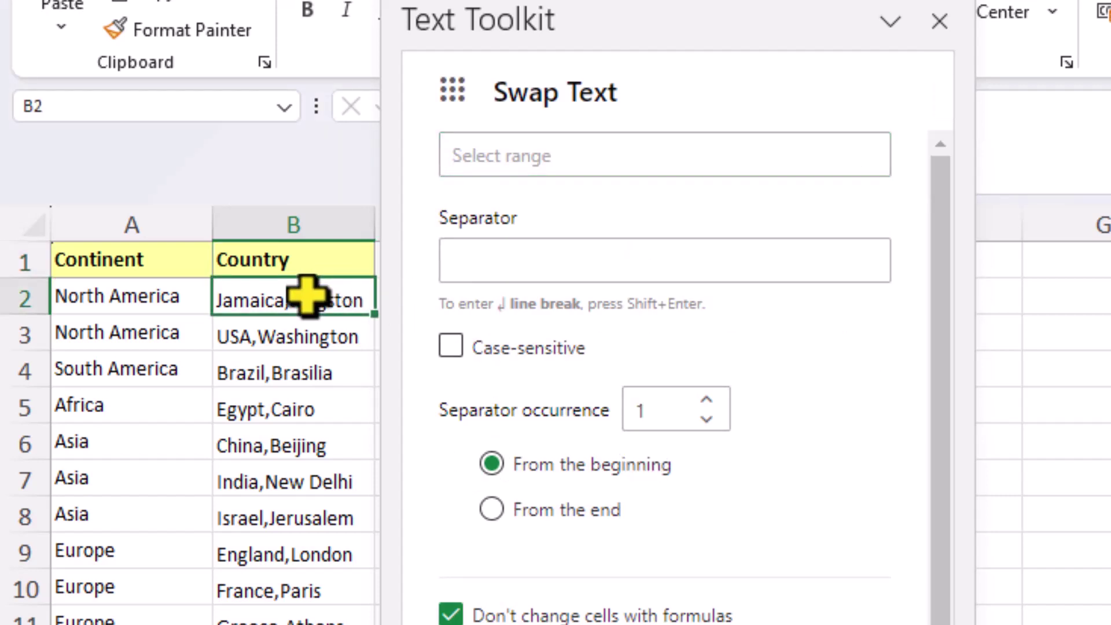
{"action": "left_click", "coordinate": [492, 262]}
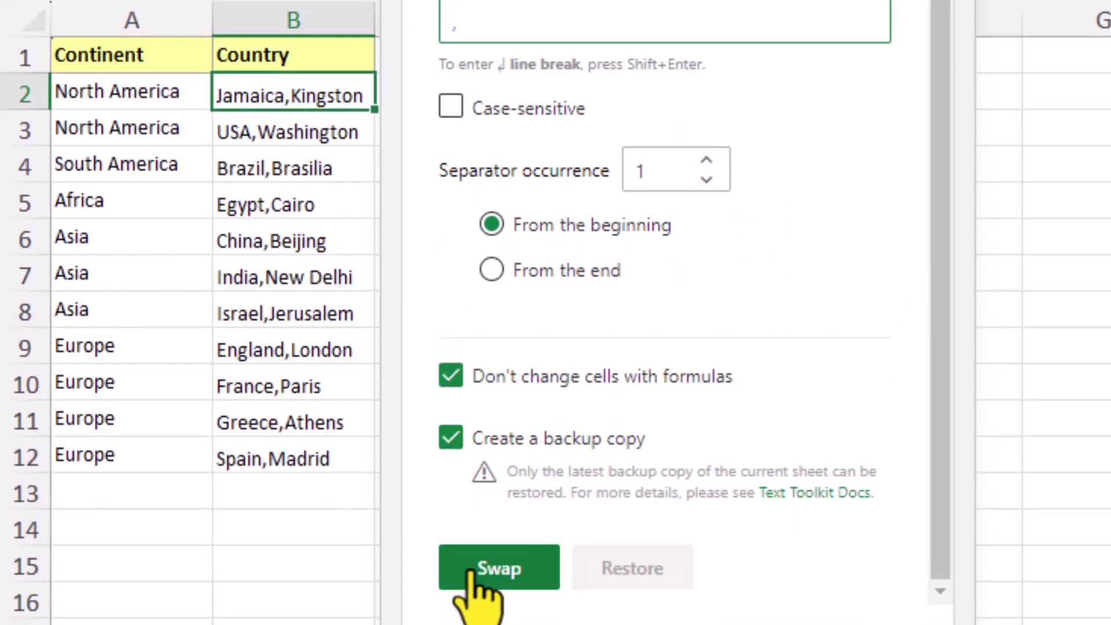
{"action": "left_click", "coordinate": [472, 572]}
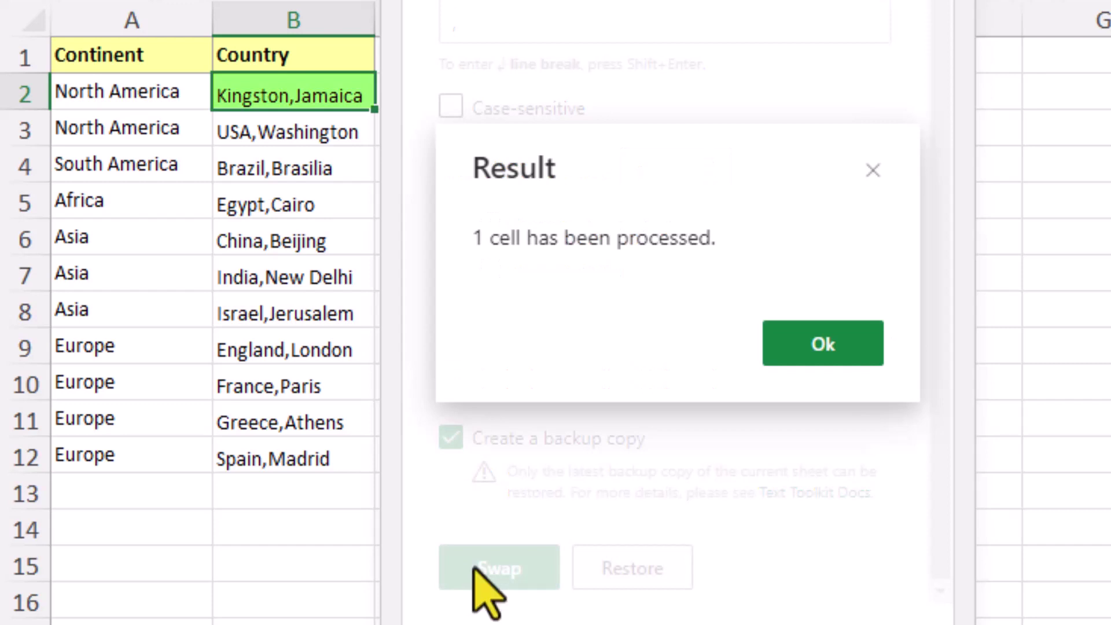
{"action": "left_click", "coordinate": [776, 346]}
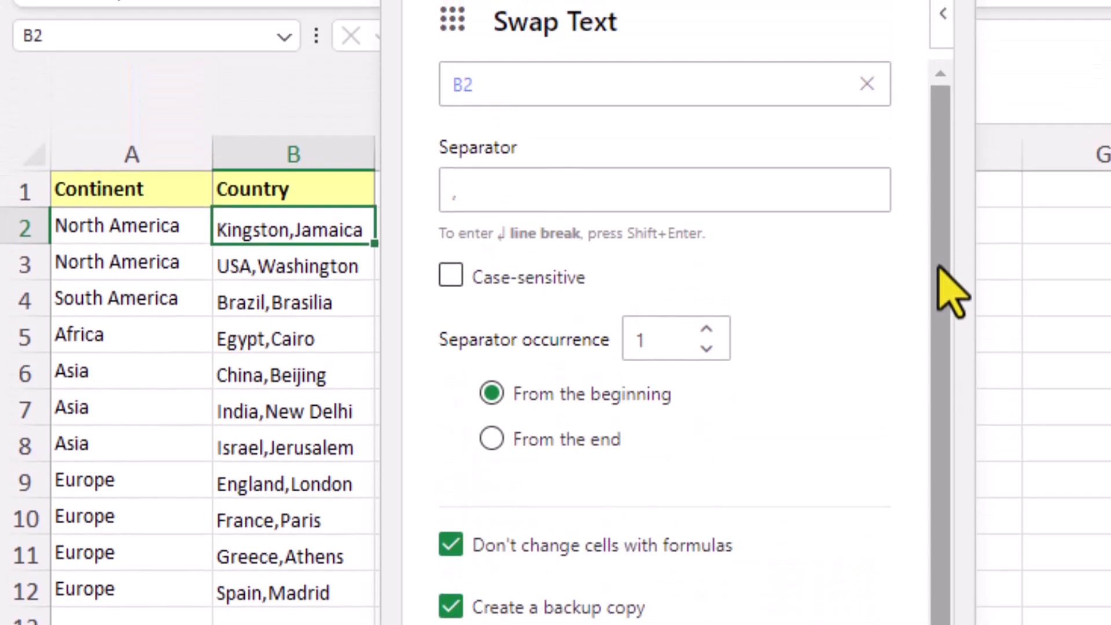
- Change the Swap Text range to B3:B12 and swap those entries around the comma separator
{"action": "left_click", "coordinate": [867, 147]}
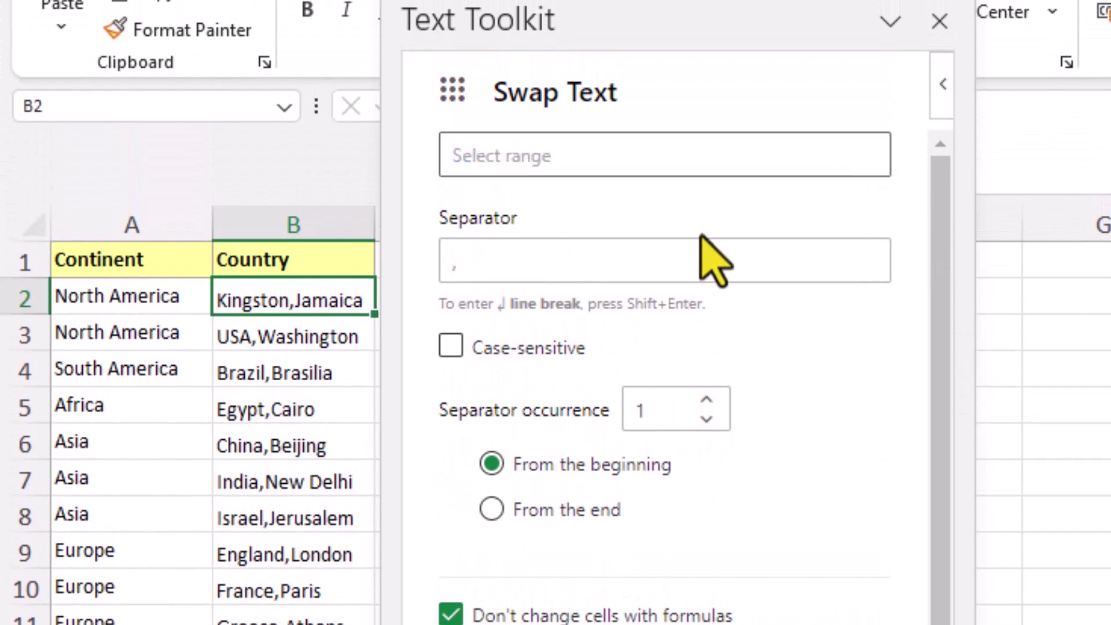
{"action": "left_click_drag", "start_coordinate": [335, 321], "coordinate": [272, 624]}
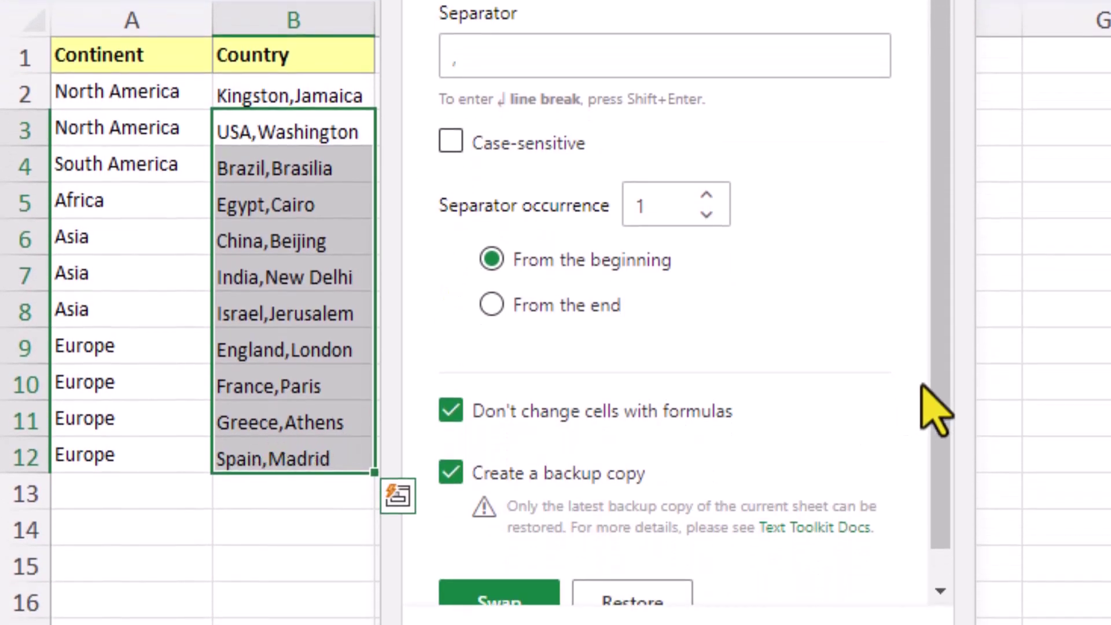
{"action": "scroll", "coordinate": [922, 387], "scroll_direction": "down", "scroll_amount": 1}
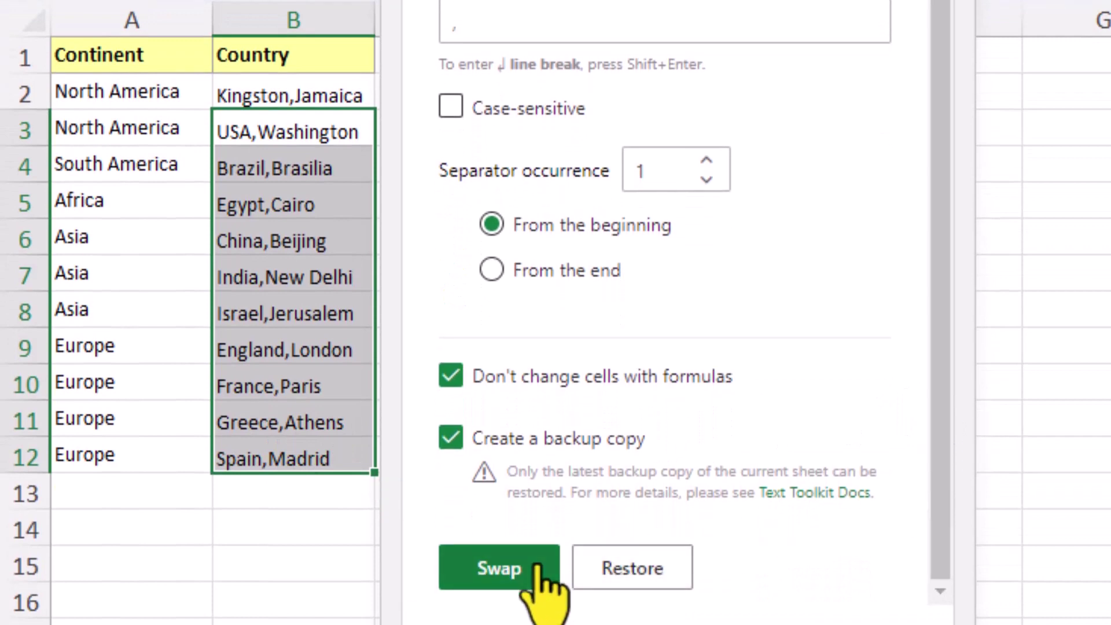
{"action": "left_click", "coordinate": [499, 568]}
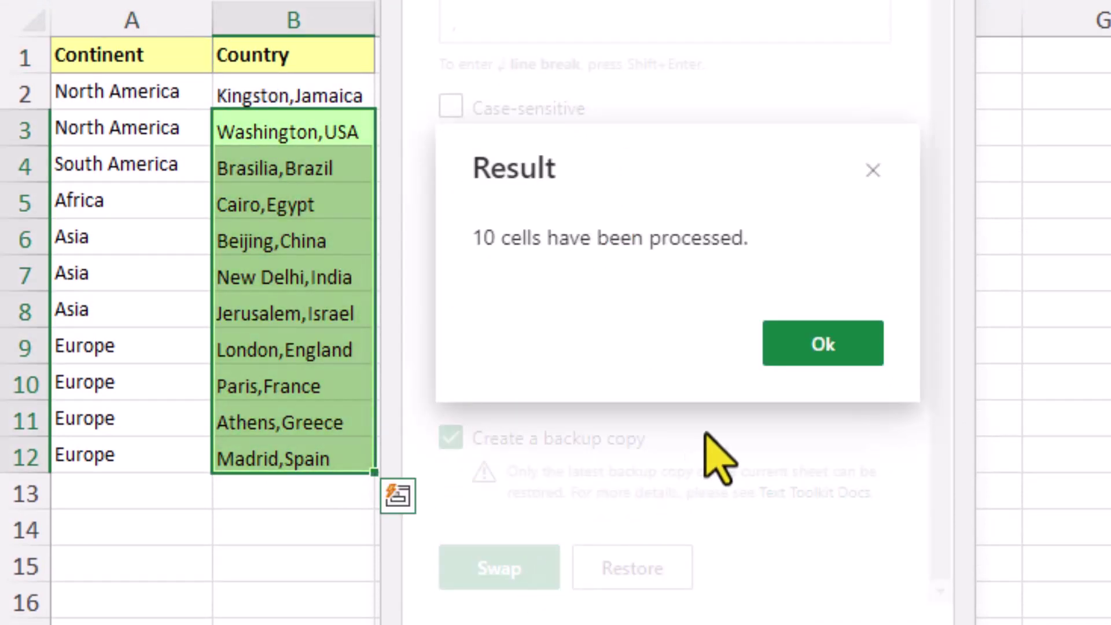
{"action": "left_click", "coordinate": [808, 347]}
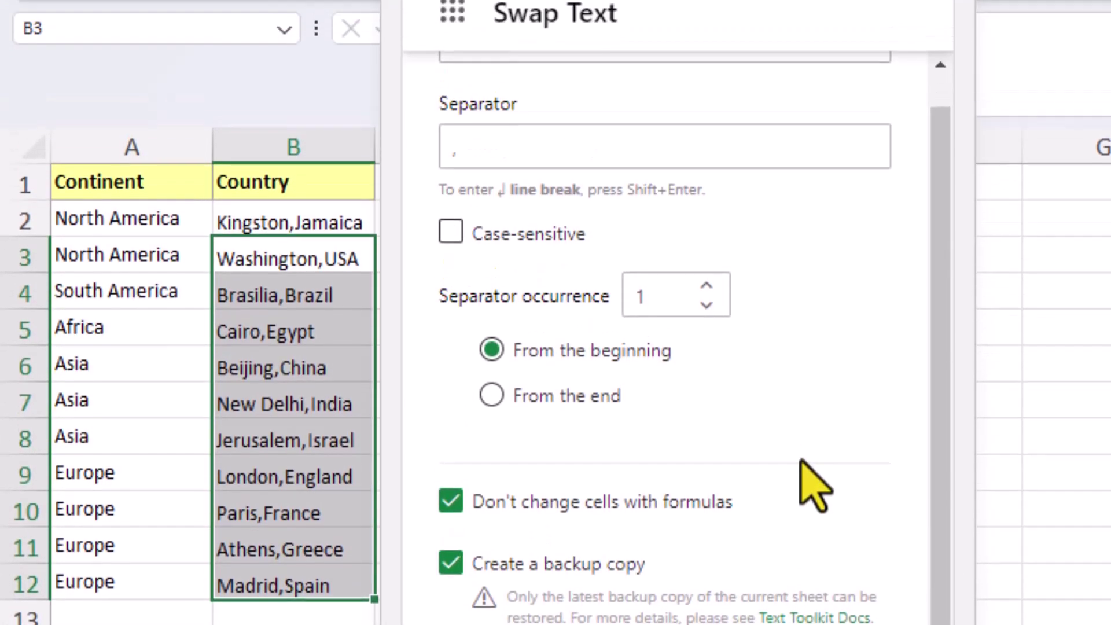
- Move the Text Toolkit pane away from column B, switch to the Split Text tool, and set its range to B2:B12
{"action": "left_click_drag", "start_coordinate": [674, 0], "coordinate": [918, 0]}
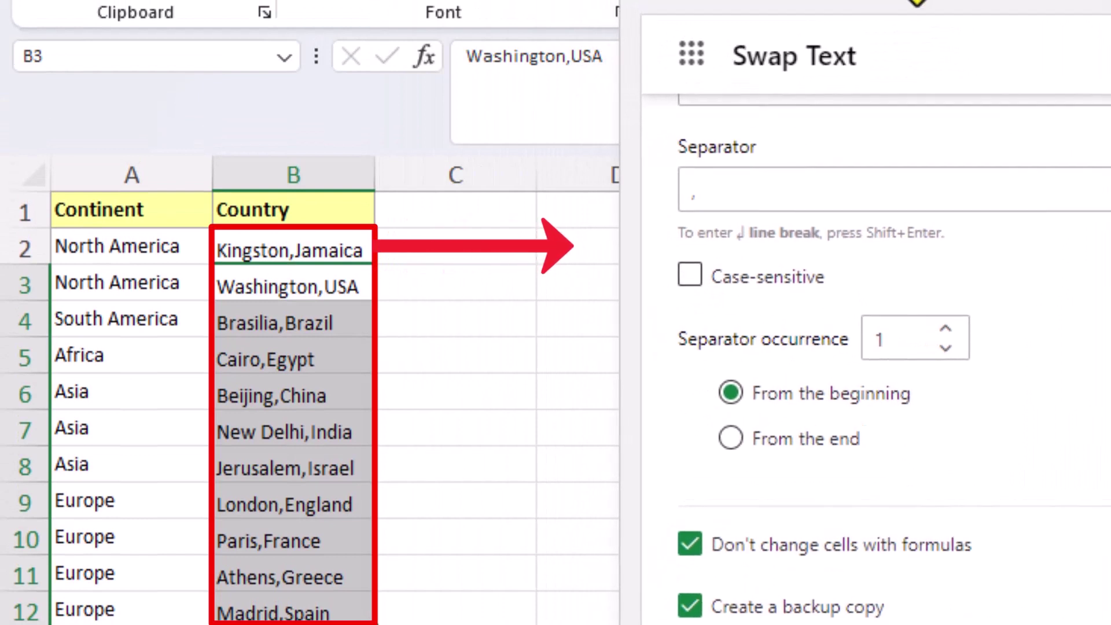
{"action": "left_click", "coordinate": [694, 54]}
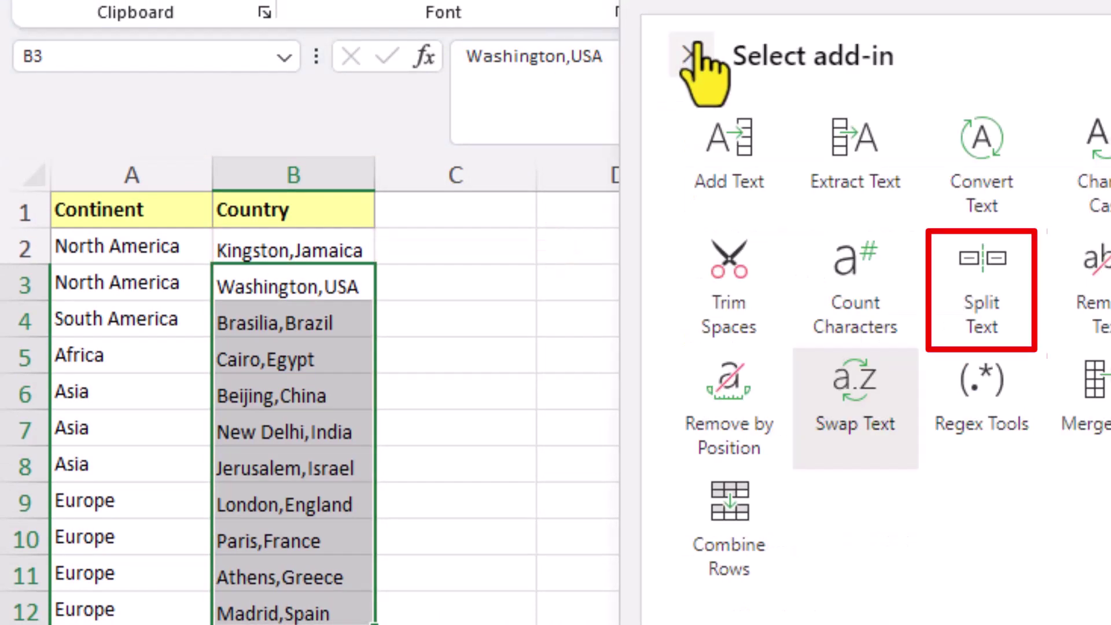
{"action": "left_click", "coordinate": [979, 307]}
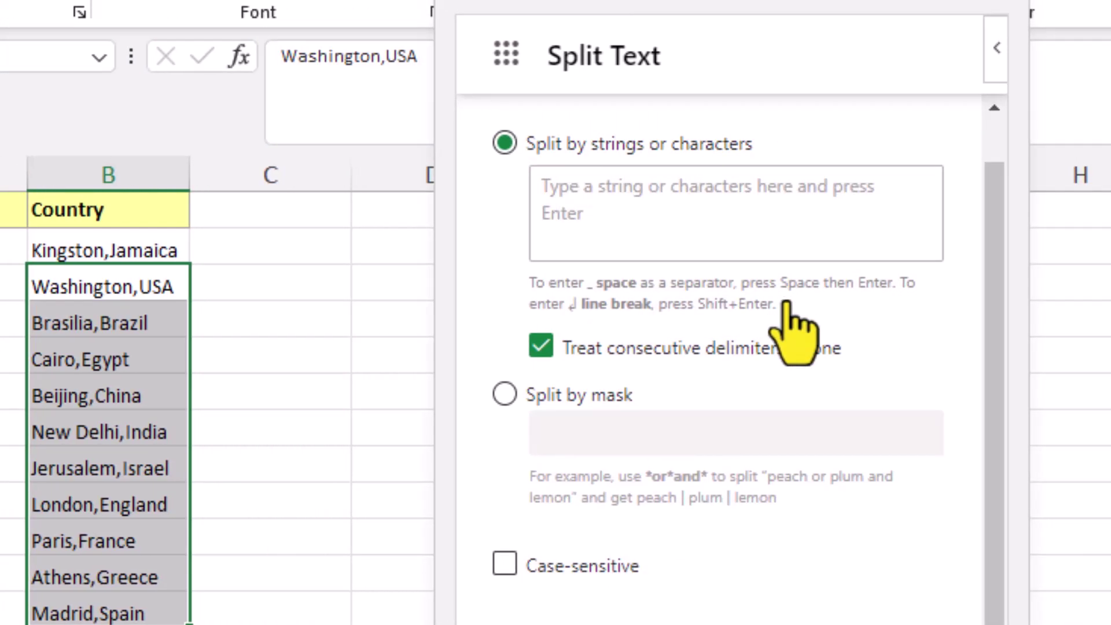
{"action": "scroll", "coordinate": [1007, 277], "scroll_direction": "up", "scroll_amount": 2}
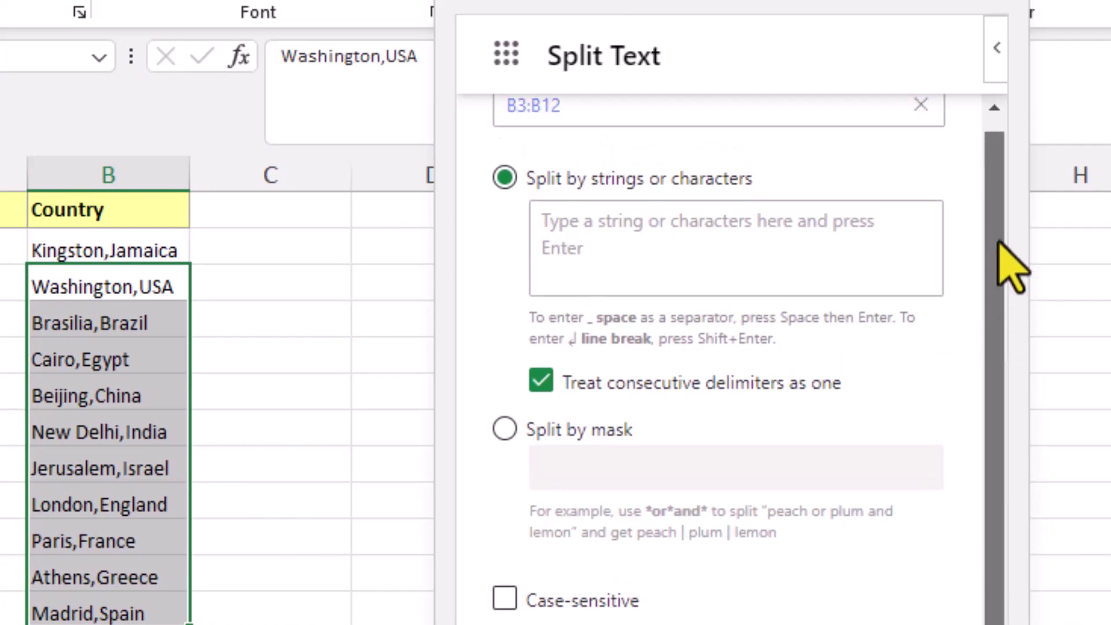
{"action": "left_click", "coordinate": [921, 119]}
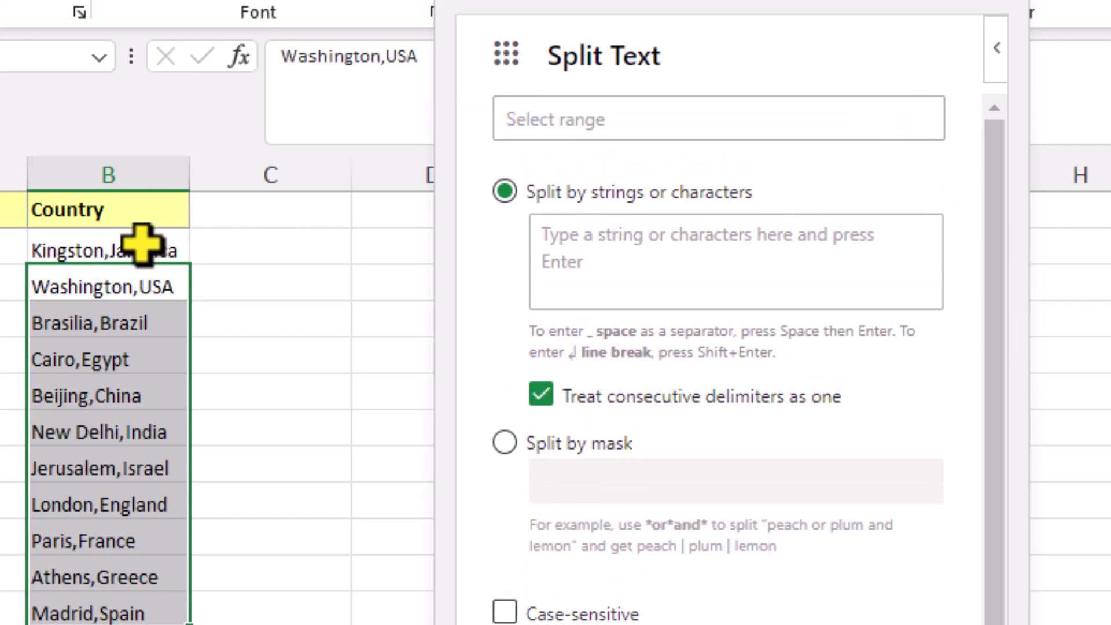
{"action": "left_click", "coordinate": [116, 254]}
{"action": "left_click_drag", "start_coordinate": [115, 258], "coordinate": [113, 608]}
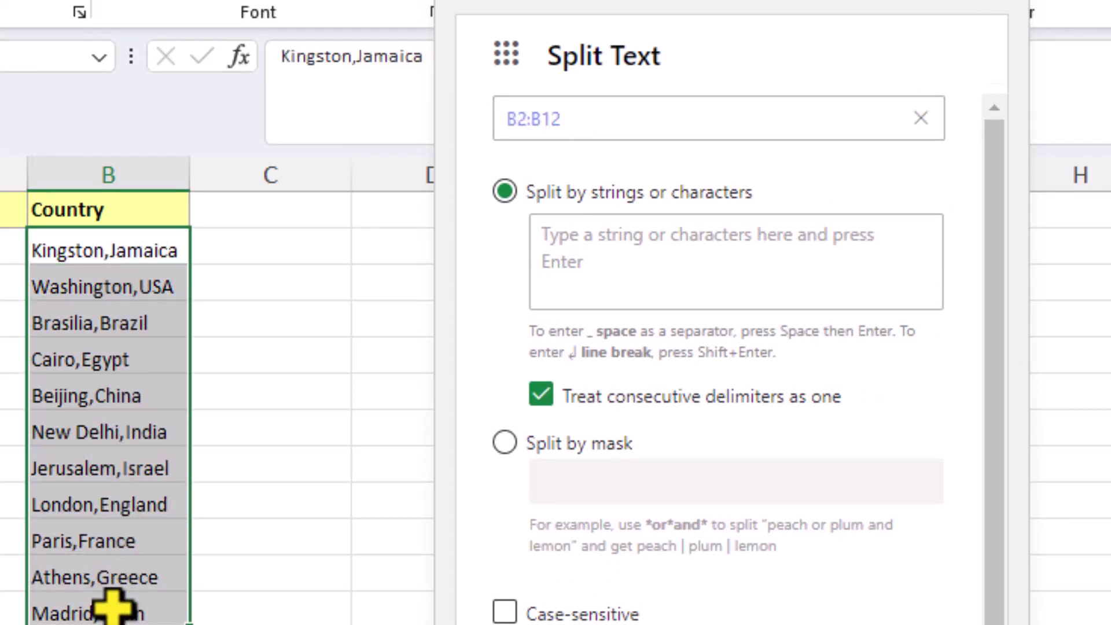
- Split the entries in B2:B12 into separate columns using a comma as the delimiter
{"action": "left_click", "coordinate": [585, 268]}
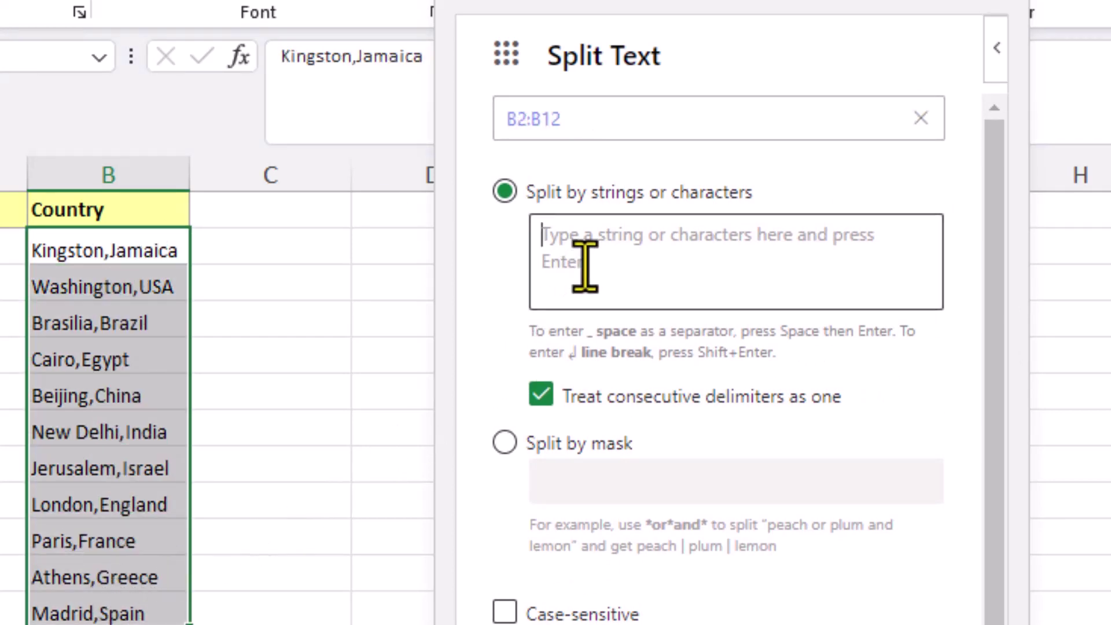
{"action": "type", "text": ","}
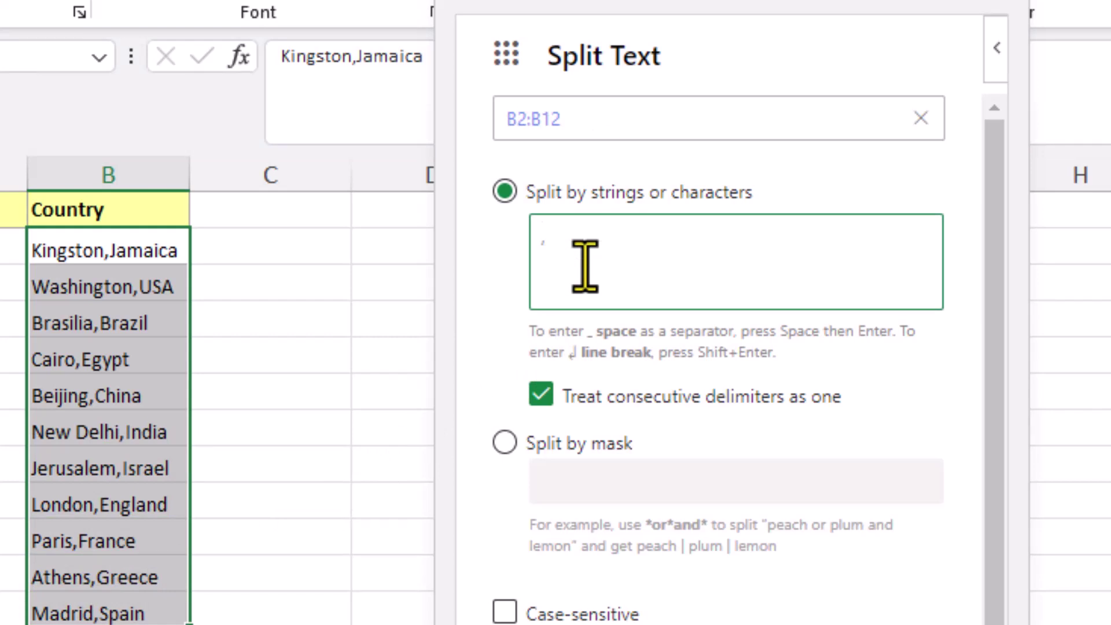
{"action": "key", "text": "Return"}
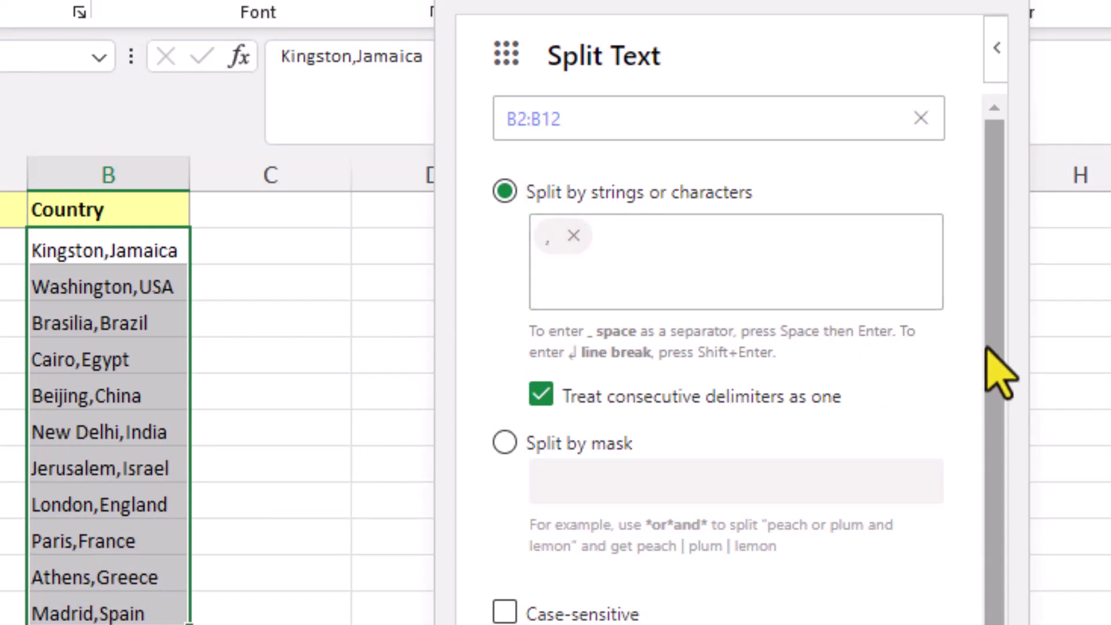
{"action": "scroll", "coordinate": [993, 372], "scroll_direction": "down", "scroll_amount": 2}
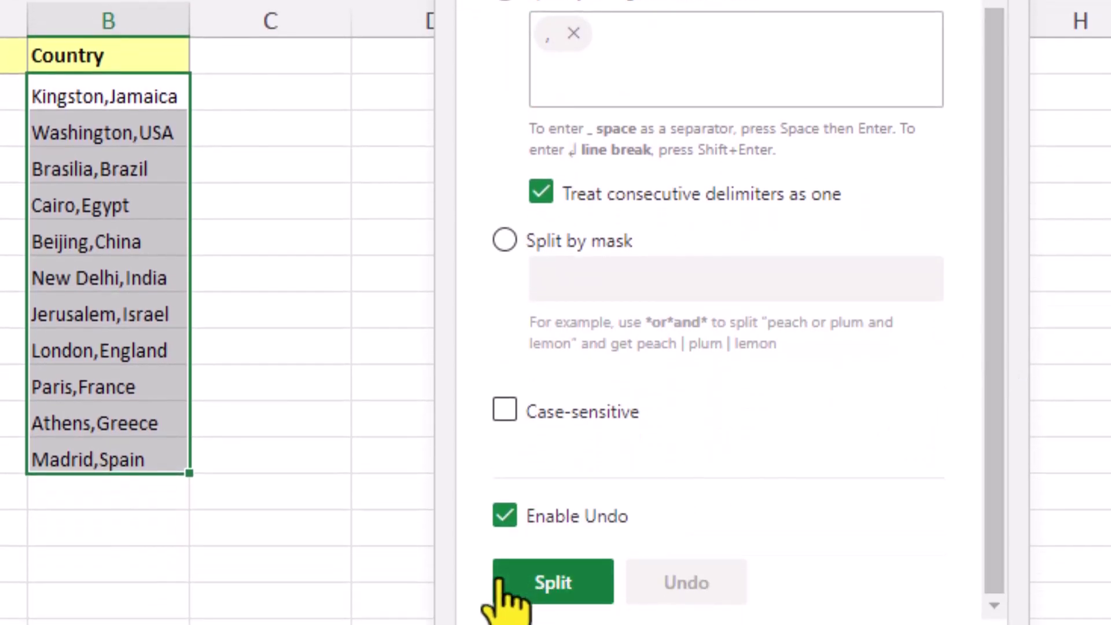
{"action": "left_click", "coordinate": [553, 582]}
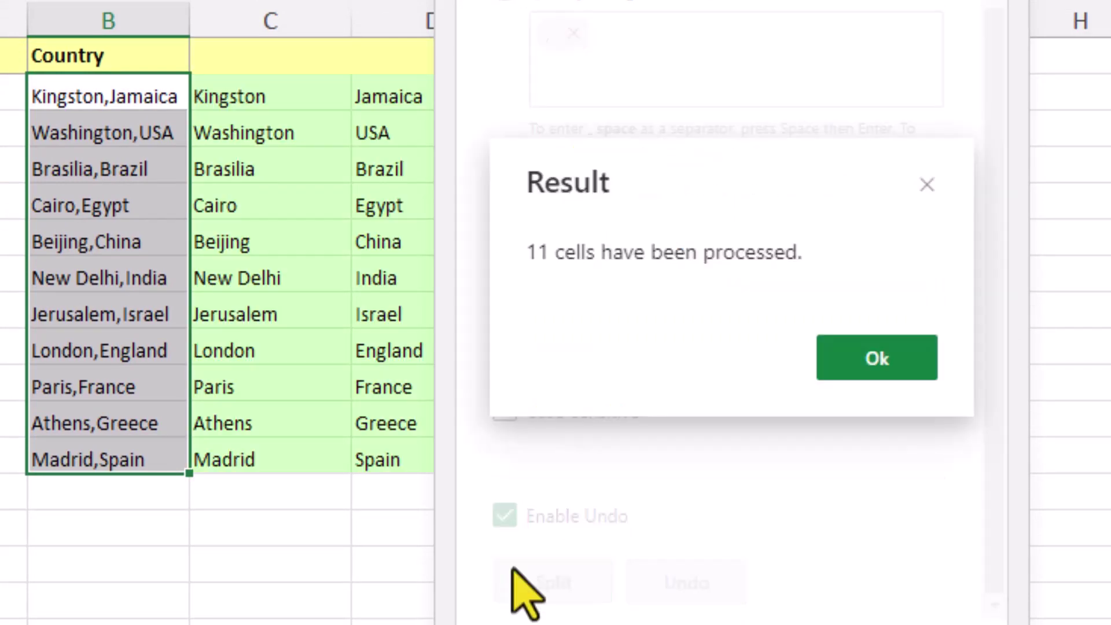
{"action": "left_click", "coordinate": [845, 360]}
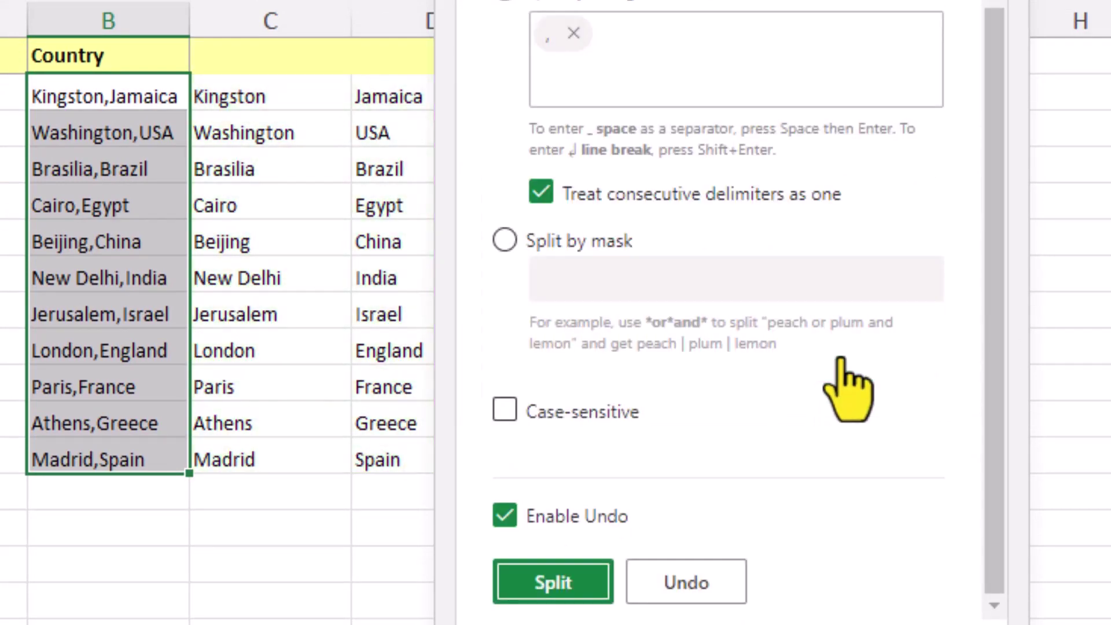
- Enter the headers Capital in C1 and Country in D1, and narrow columns C and D to fit their contents
{"action": "left_click", "coordinate": [287, 63]}
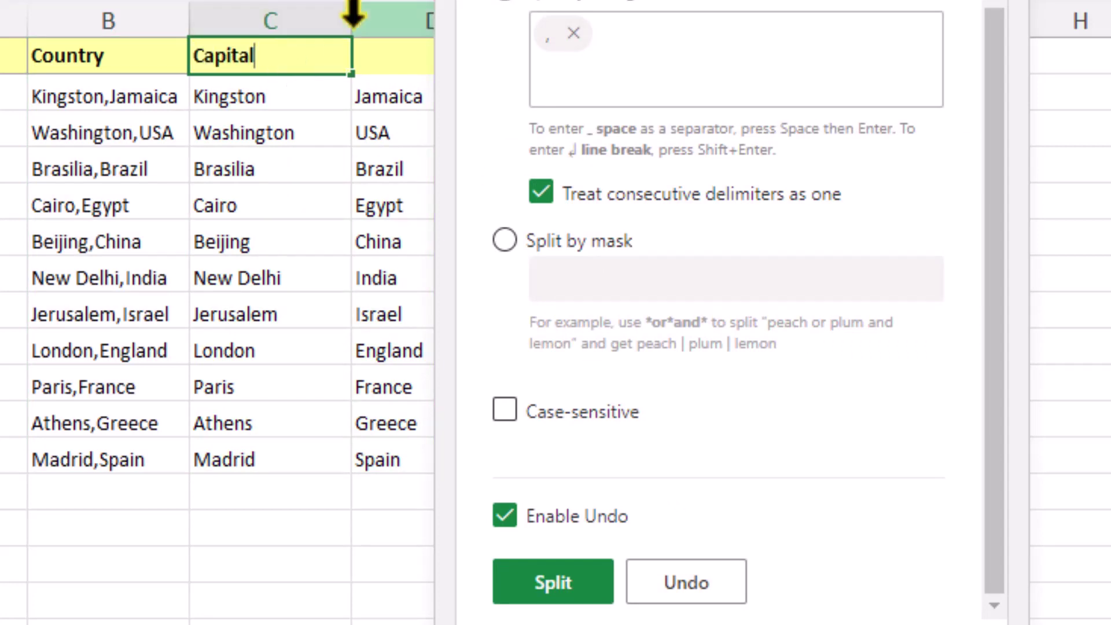
{"action": "left_click", "coordinate": [379, 58]}
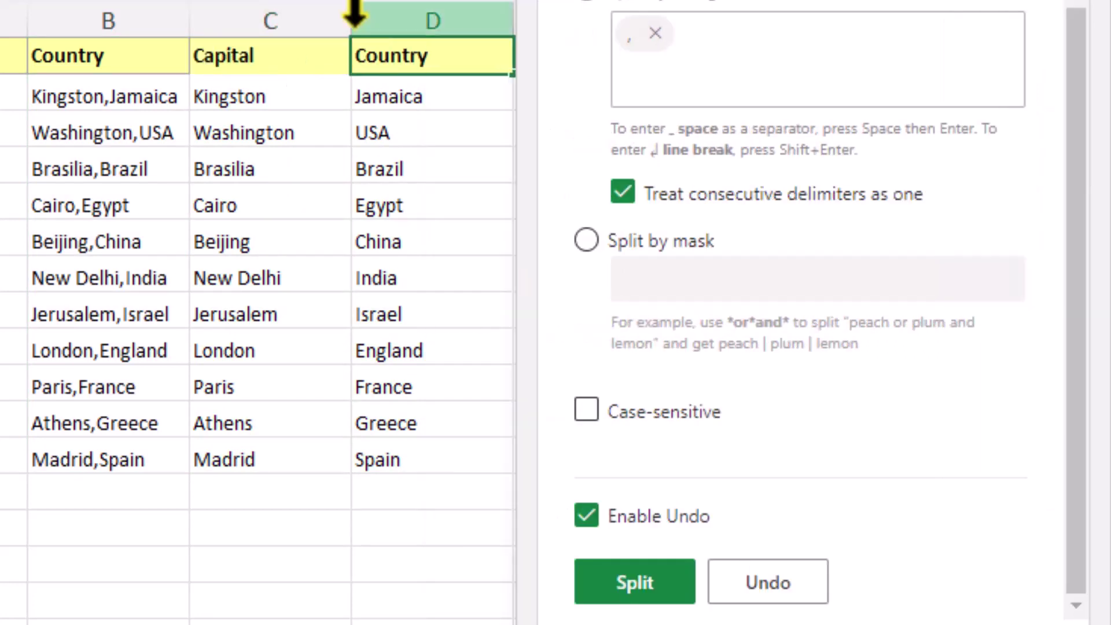
{"action": "left_click", "coordinate": [330, 59]}
{"action": "left_click_drag", "start_coordinate": [351, 23], "coordinate": [306, 23]}
{"action": "left_click_drag", "start_coordinate": [468, 20], "coordinate": [400, 30]}
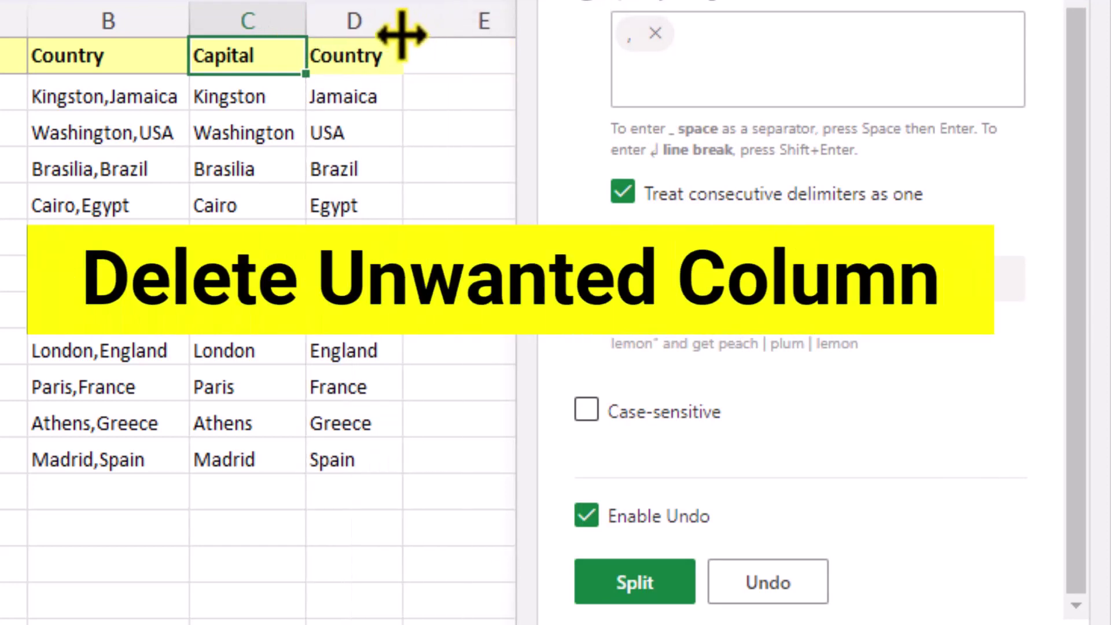
- Delete column B, which holds the original combined capital and country entries
{"action": "left_click", "coordinate": [75, 21]}
{"action": "right_click", "coordinate": [78, 29]}
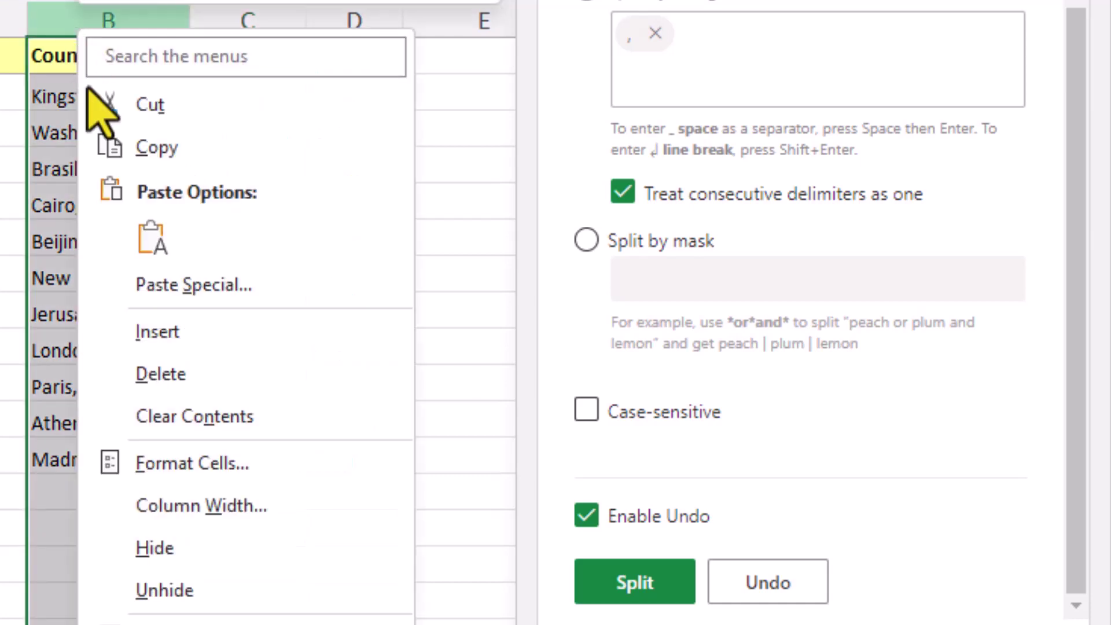
{"action": "left_click", "coordinate": [120, 374]}
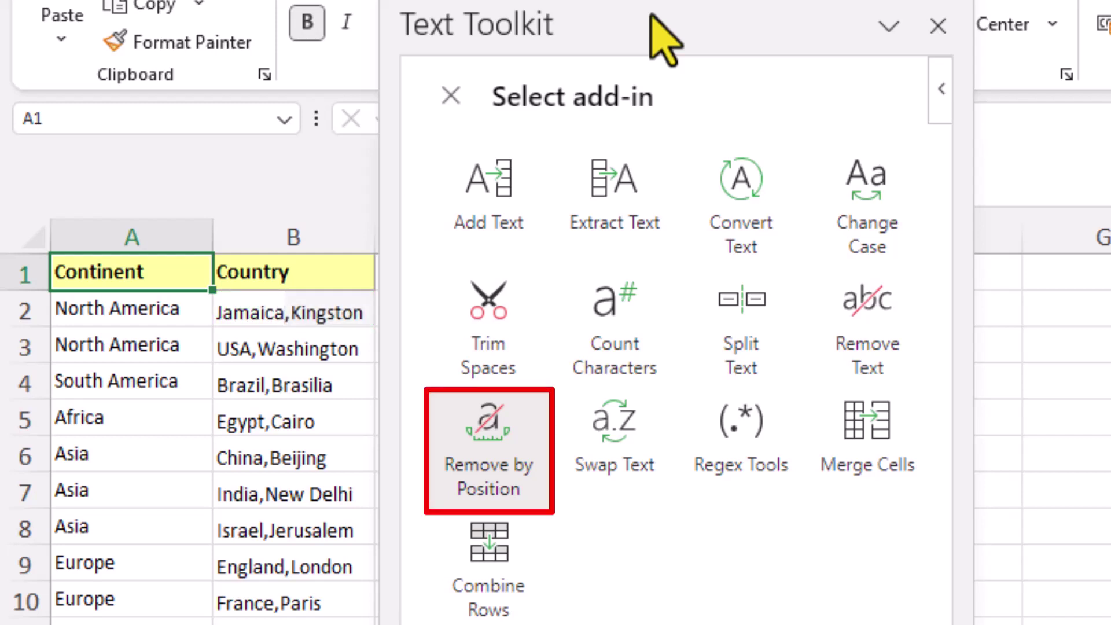
- Use Remove by Position on B2:B12 to remove all text after the comma in each country entry
{"action": "left_click", "coordinate": [492, 399]}
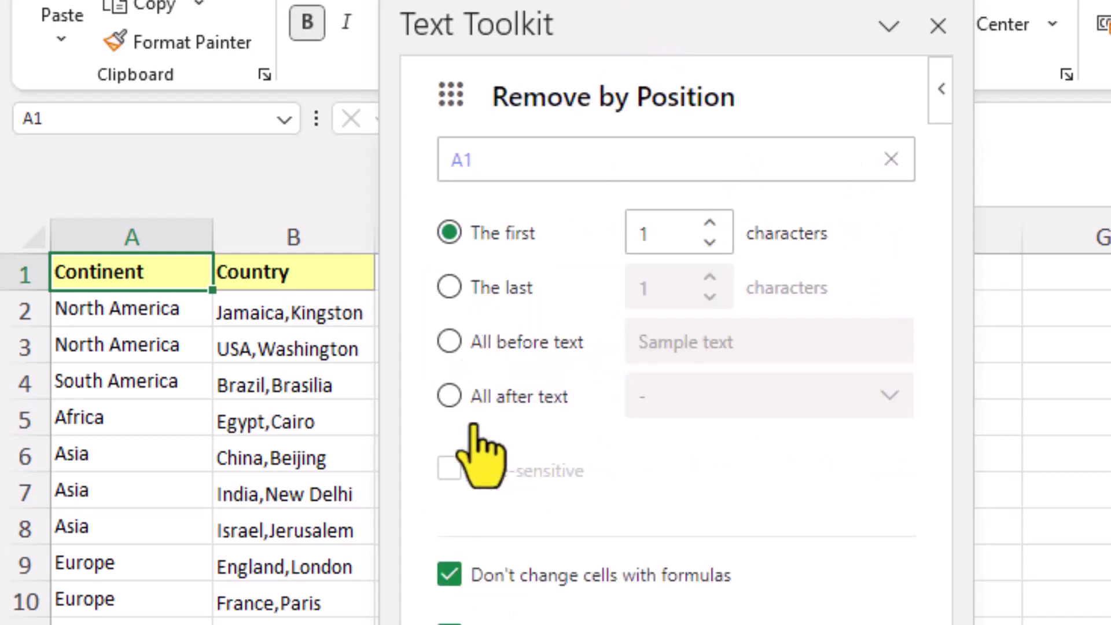
{"action": "left_click", "coordinate": [891, 159]}
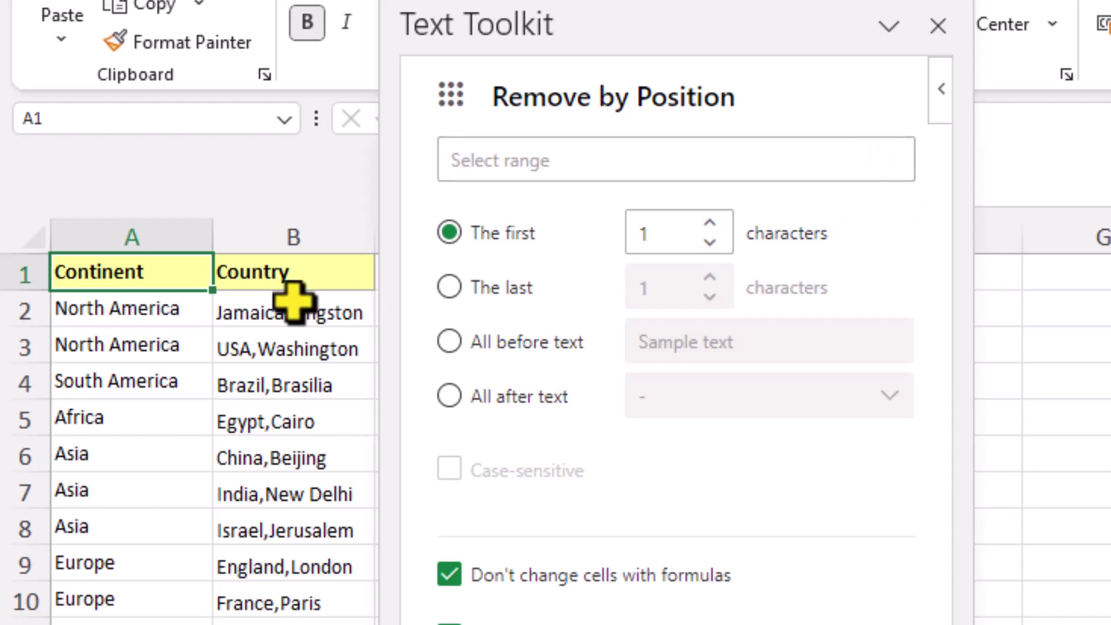
{"action": "left_click_drag", "start_coordinate": [268, 318], "coordinate": [265, 624]}
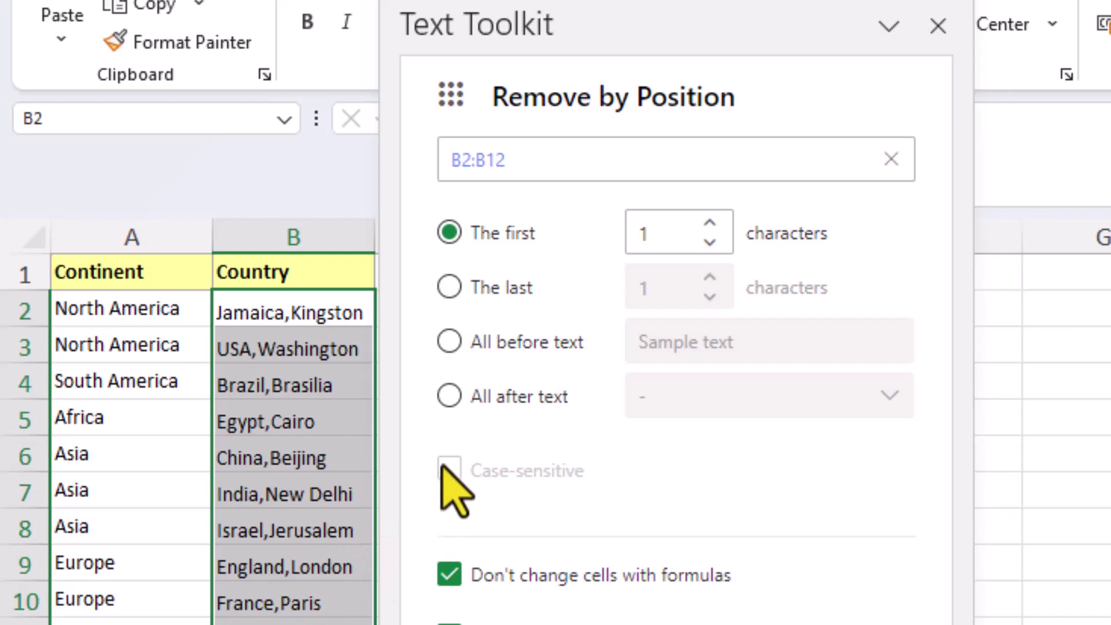
{"action": "left_click", "coordinate": [449, 396]}
{"action": "left_click", "coordinate": [672, 396]}
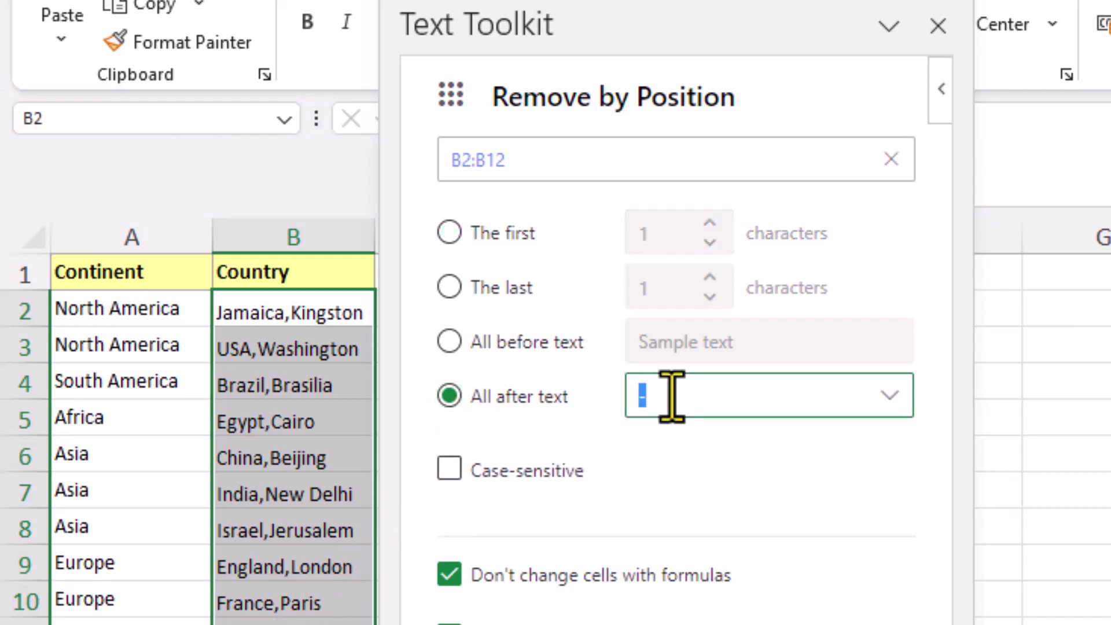
{"action": "type", "text": ","}
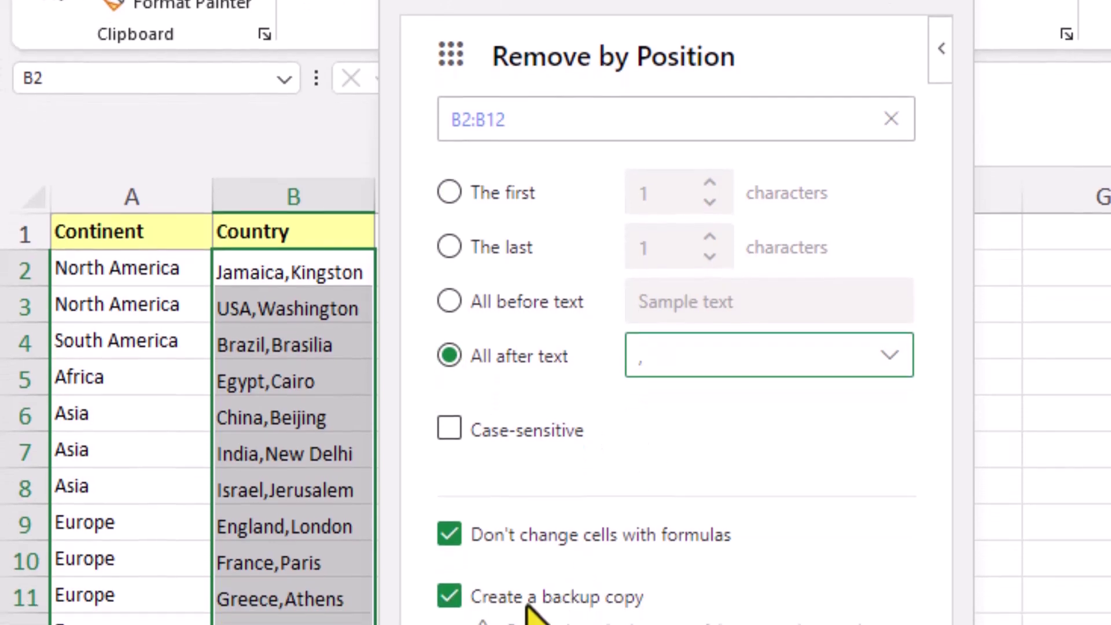
{"action": "left_click", "coordinate": [466, 624]}
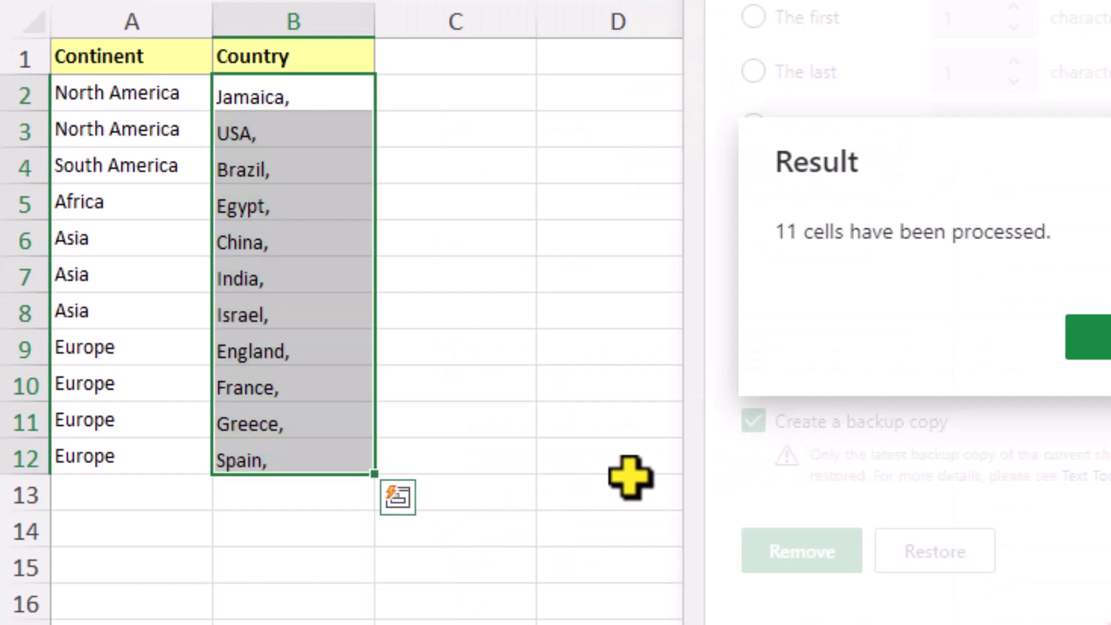
{"action": "left_click", "coordinate": [1089, 350]}
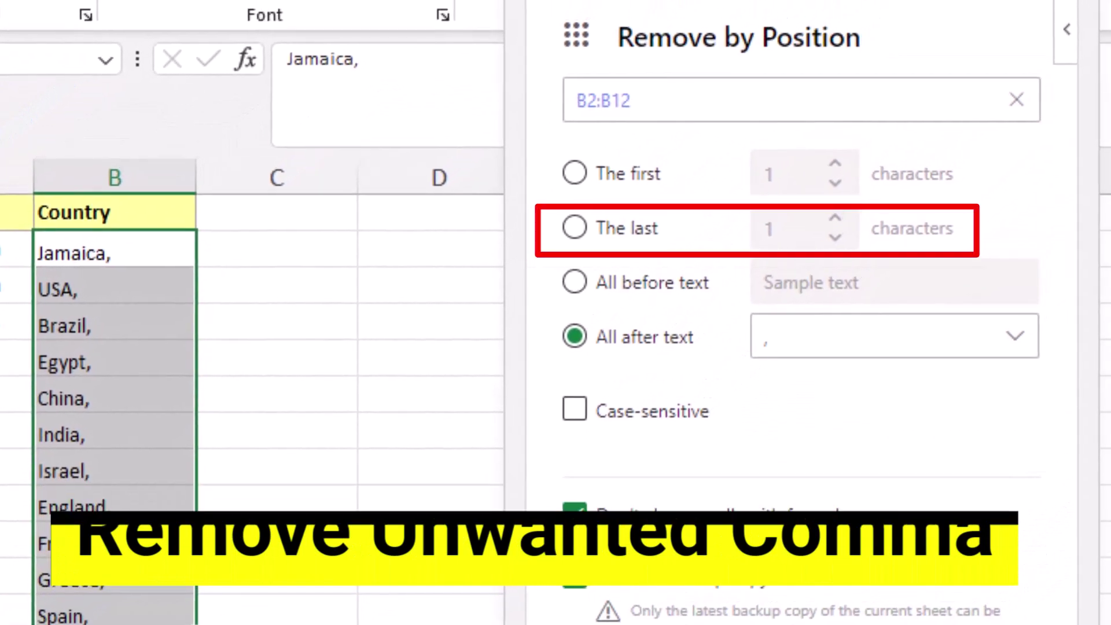
- Remove the last 1 character from the entries in B2:B12 to strip the trailing commas
{"action": "left_click", "coordinate": [572, 231]}
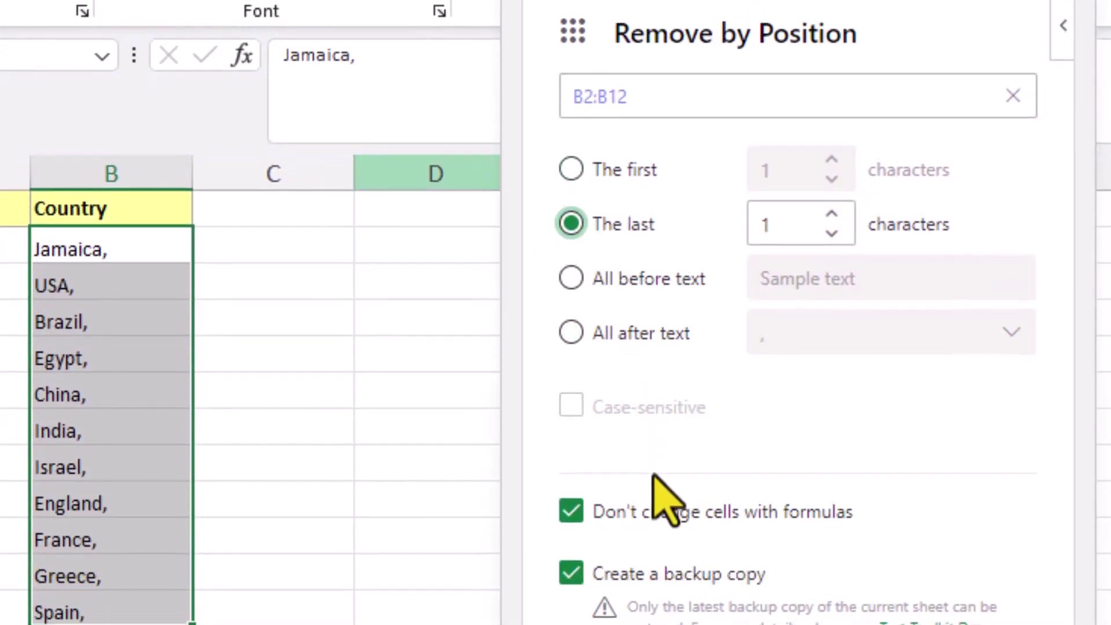
{"action": "left_click", "coordinate": [639, 559]}
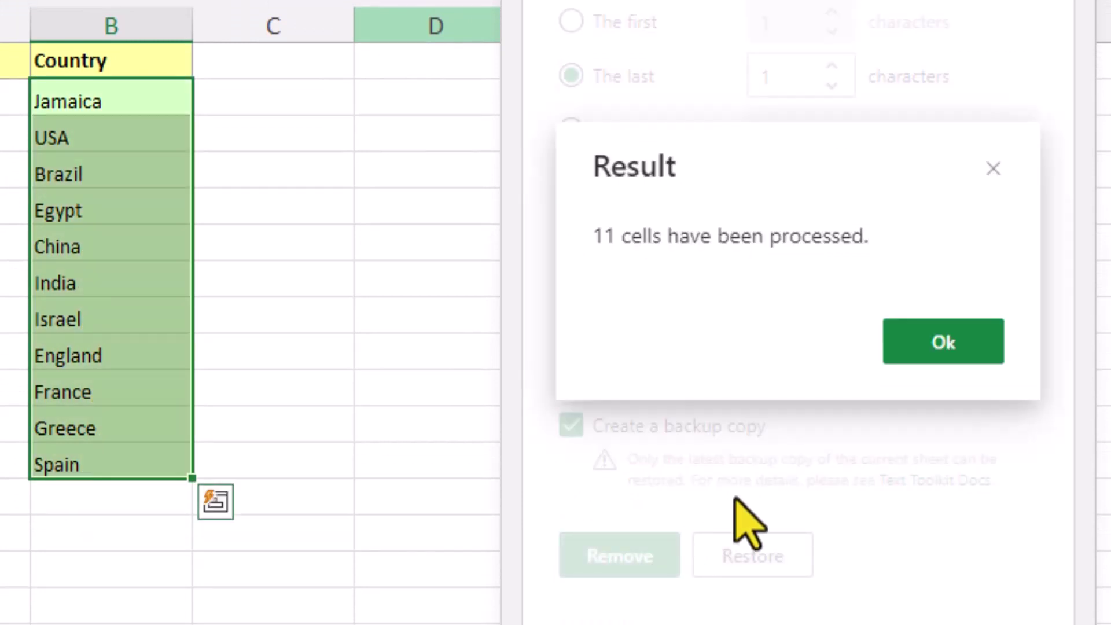
{"action": "left_click", "coordinate": [933, 343]}
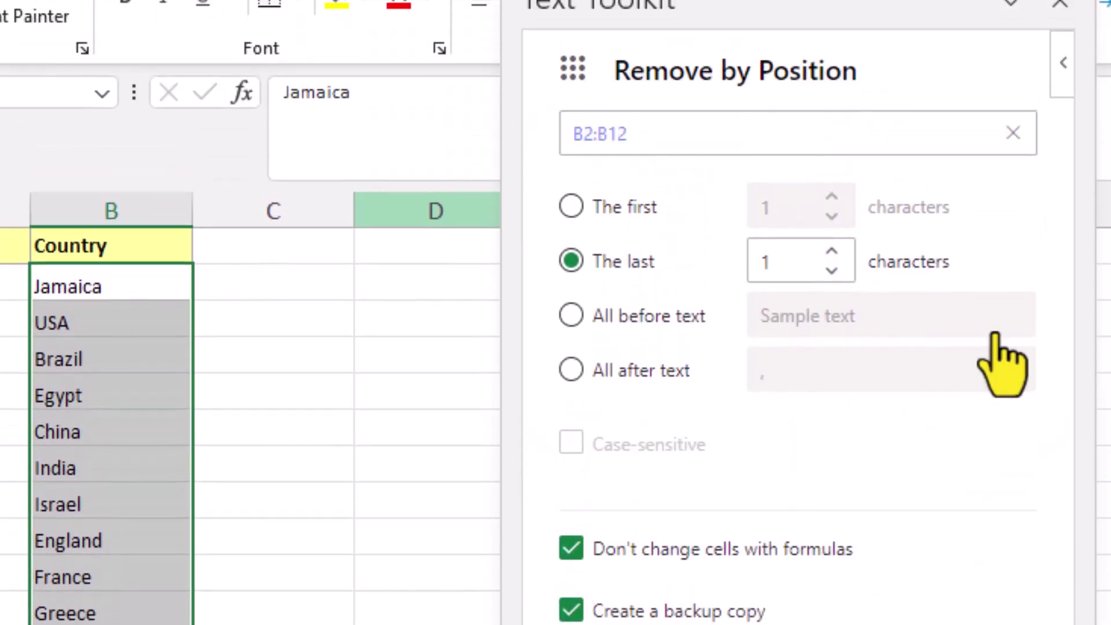
- Open the support website for the Ablebits Text Toolkit add-in
{"action": "left_click", "coordinate": [1062, 64]}
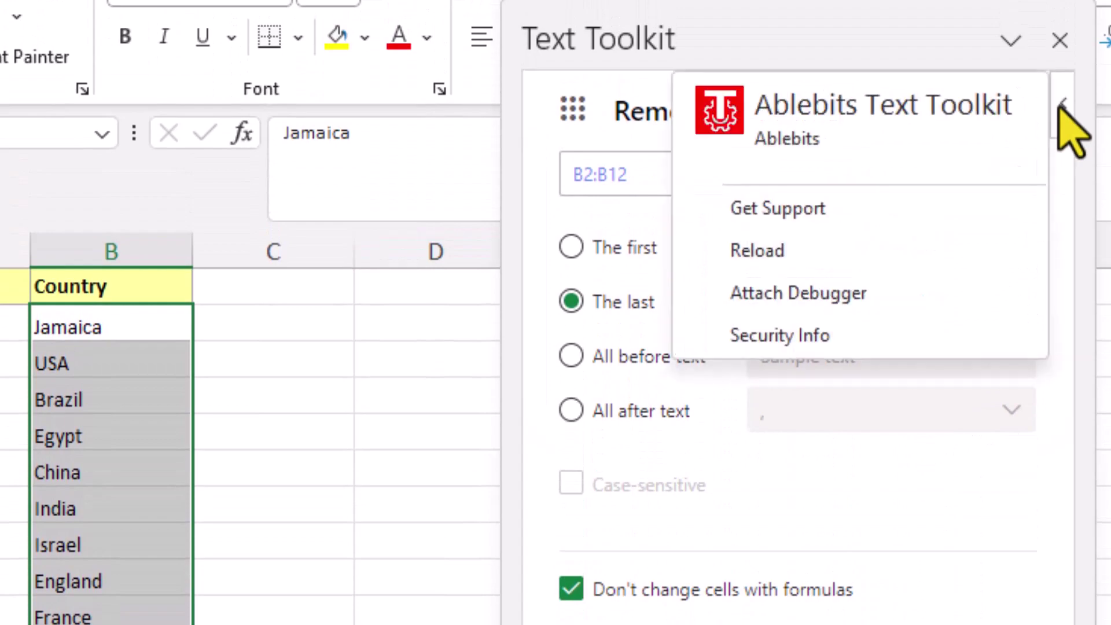
{"action": "left_click", "coordinate": [881, 206]}
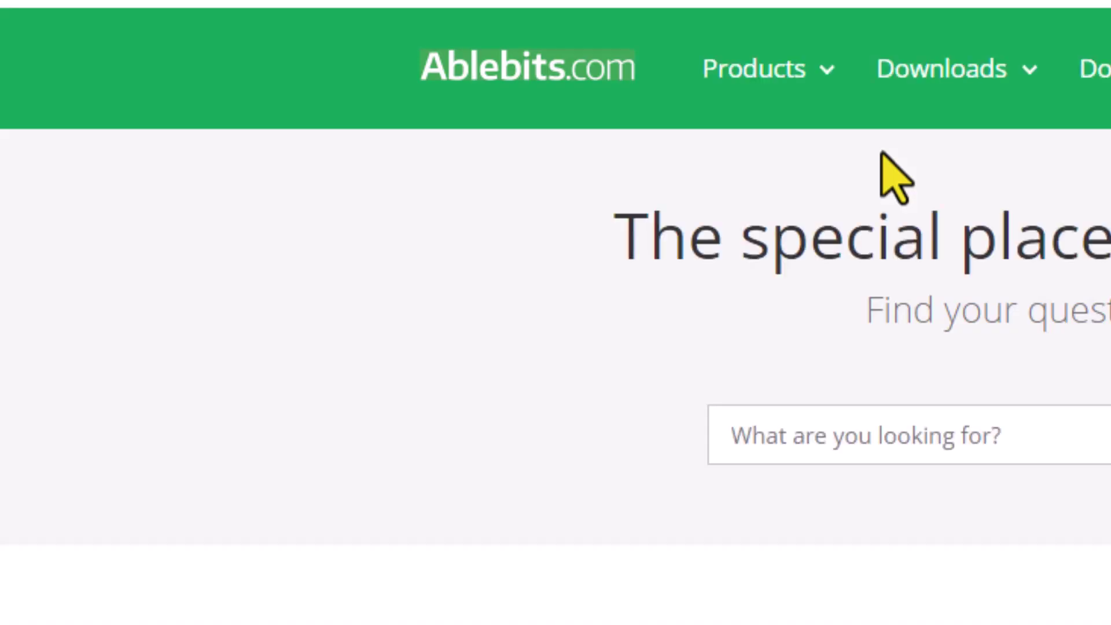